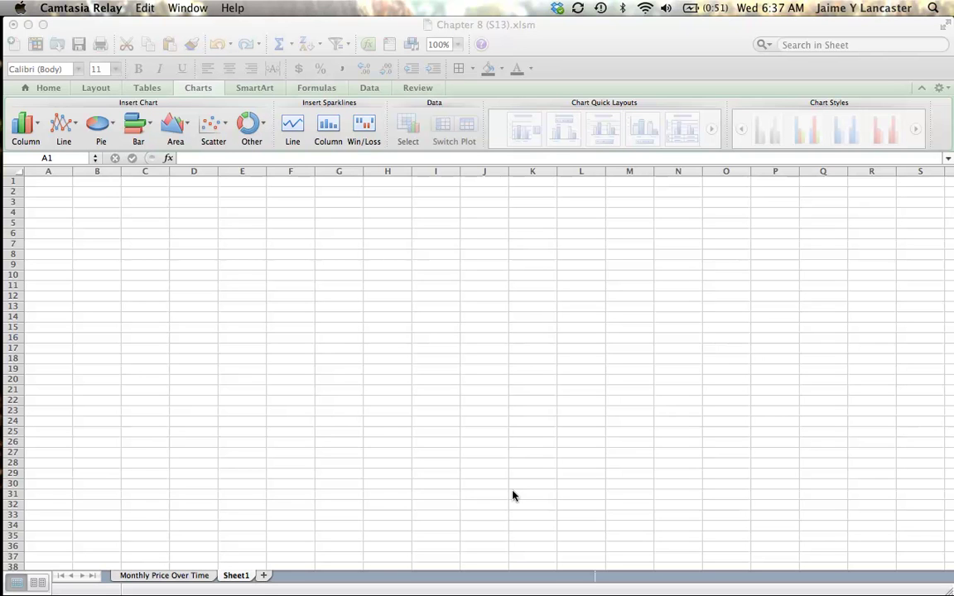
Switch to Firefox and set both the start and end months of Ford's historical price range to Feb
mouse_move(3, 309)
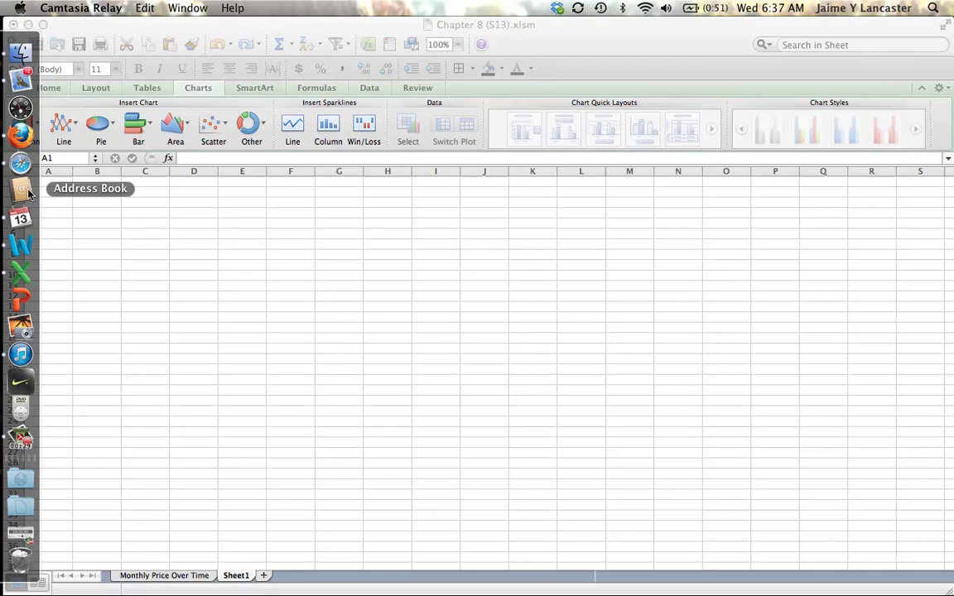
left_click(25, 146)
scroll(140, 183, "up", 10)
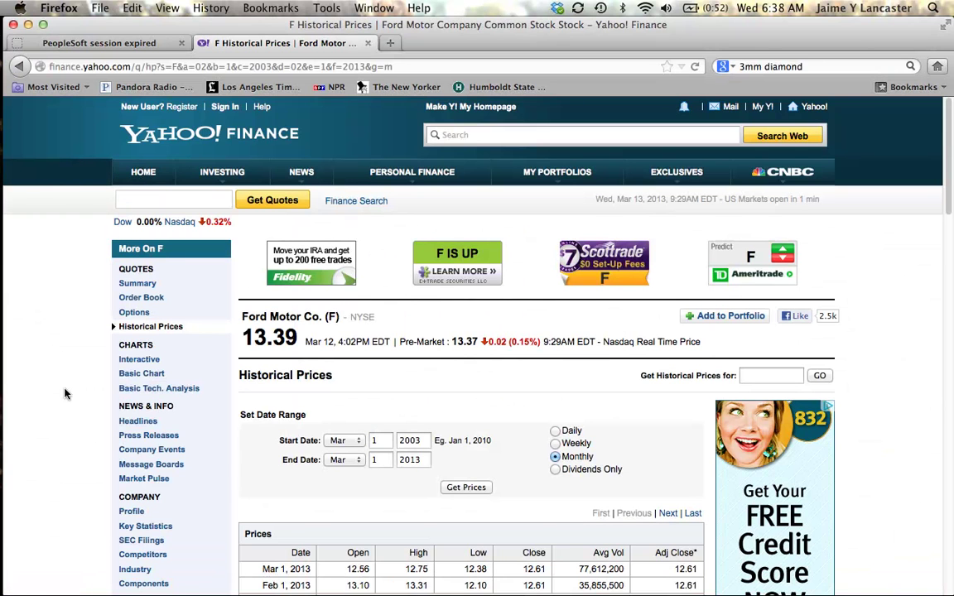
scroll(66, 394, "down", 1)
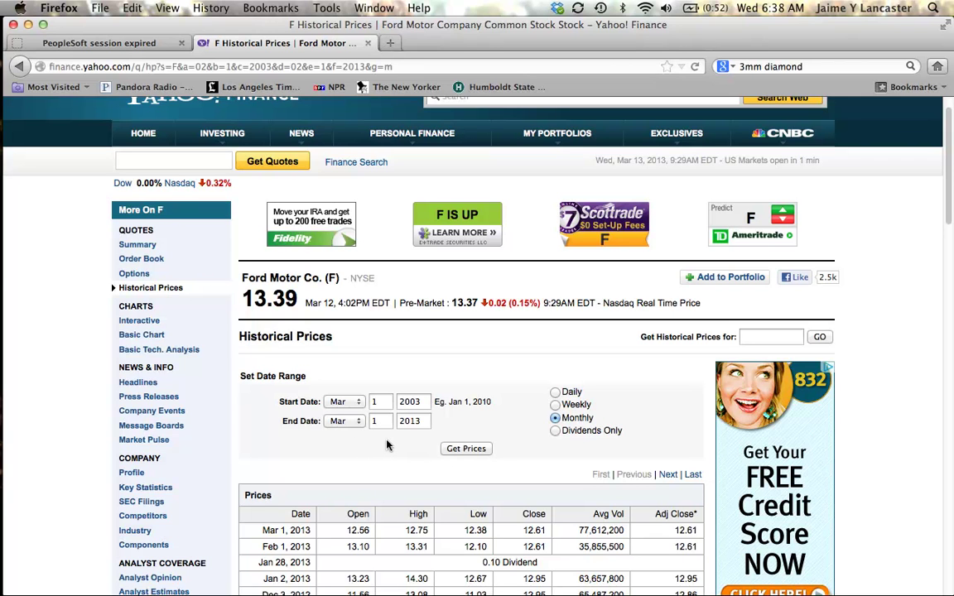
left_click(358, 422)
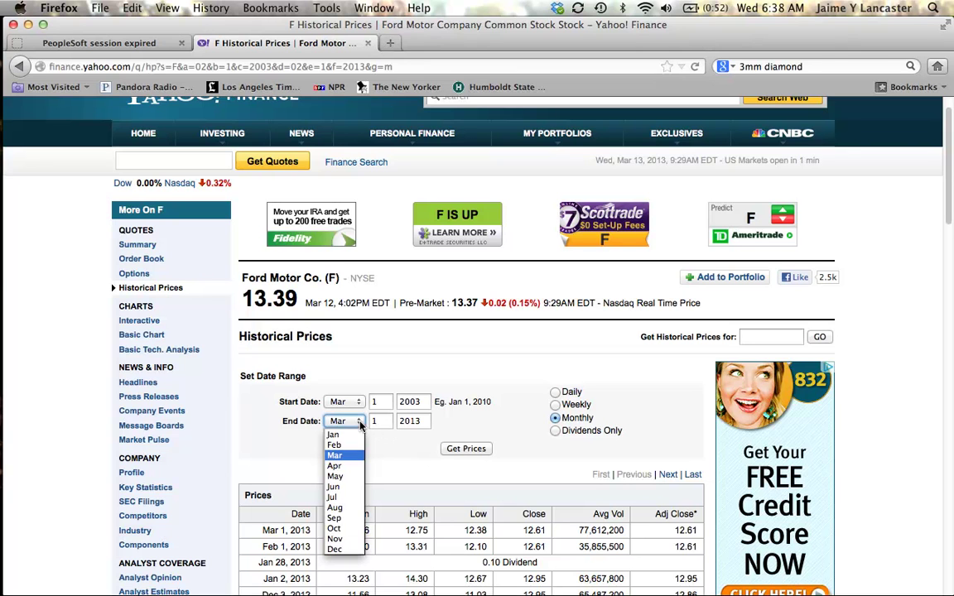
left_click(338, 445)
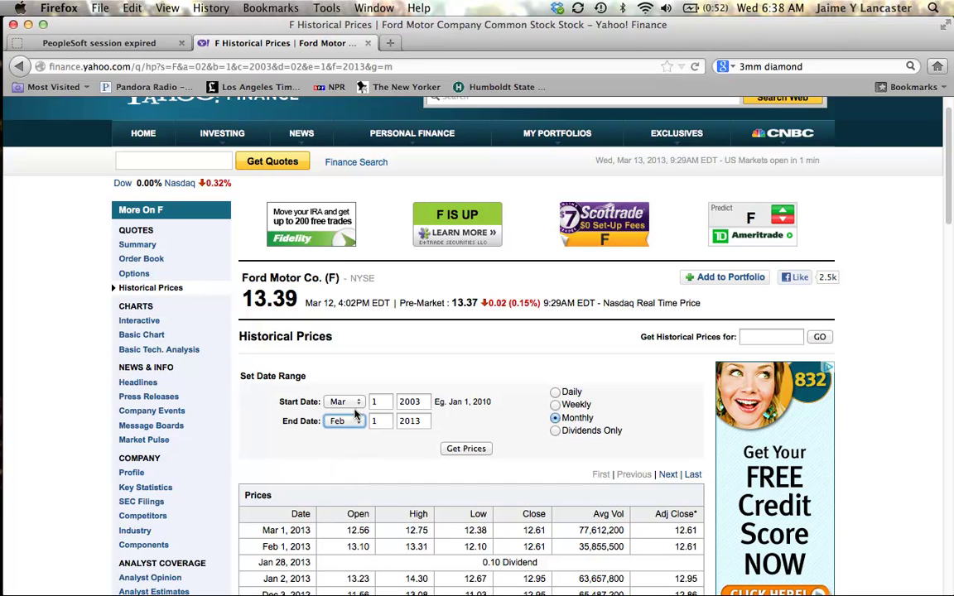
left_click(359, 402)
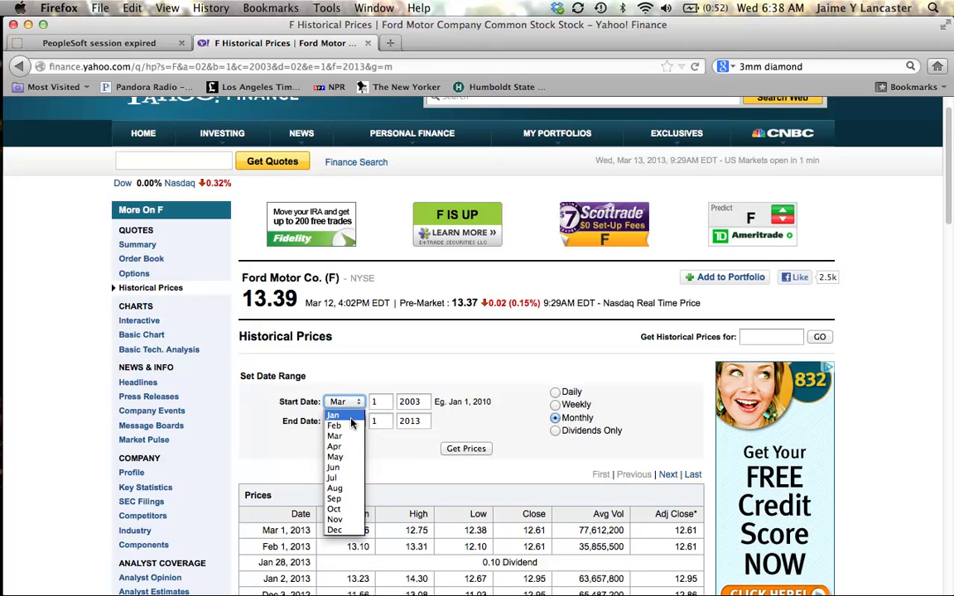
left_click(350, 426)
Set the end day to 28 and the start year to 2013 in the date range
left_click(378, 422)
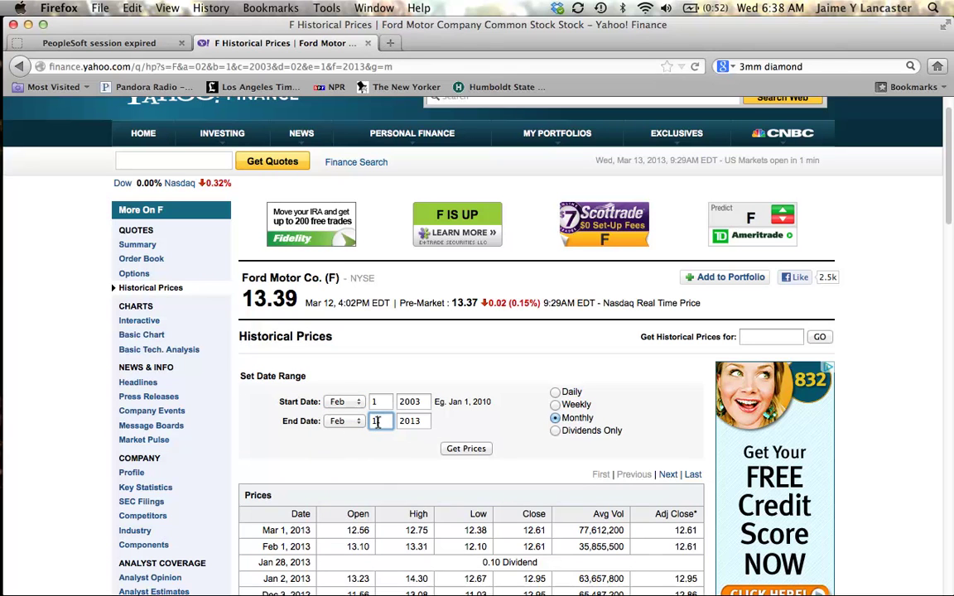
key("BackSpace")
type("2")
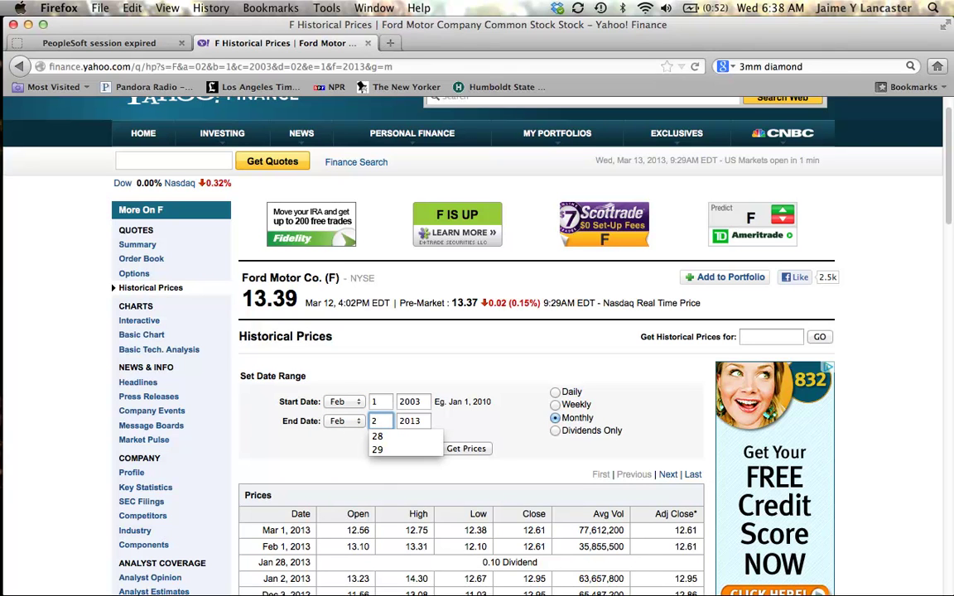
type("8")
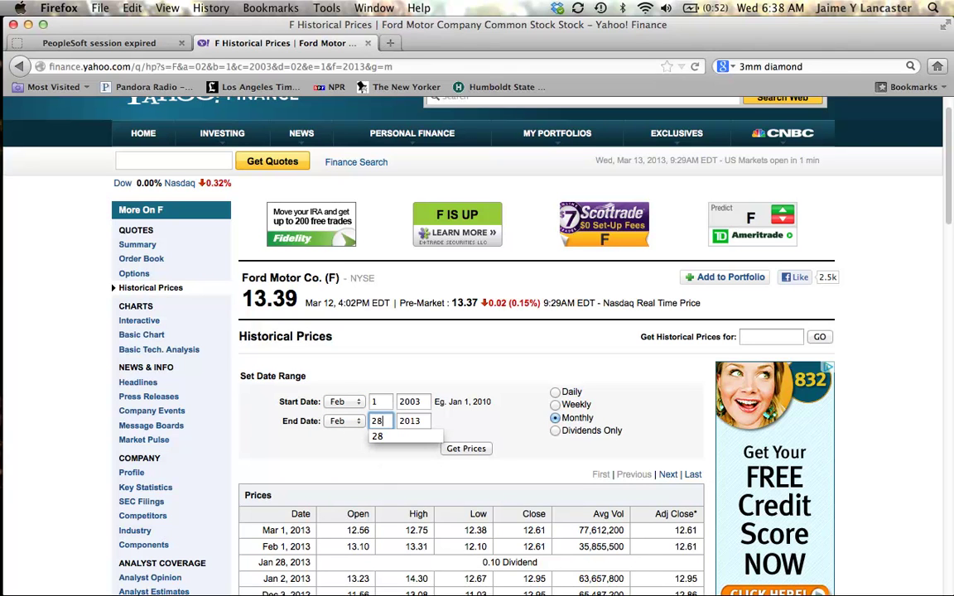
left_click(412, 401)
key("BackSpace")
key("BackSpace")
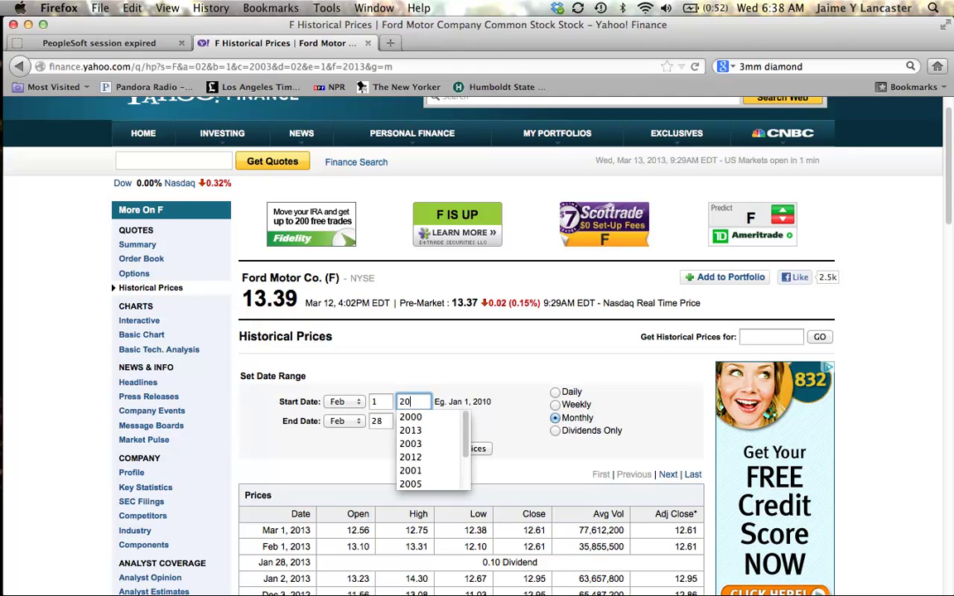
type("13")
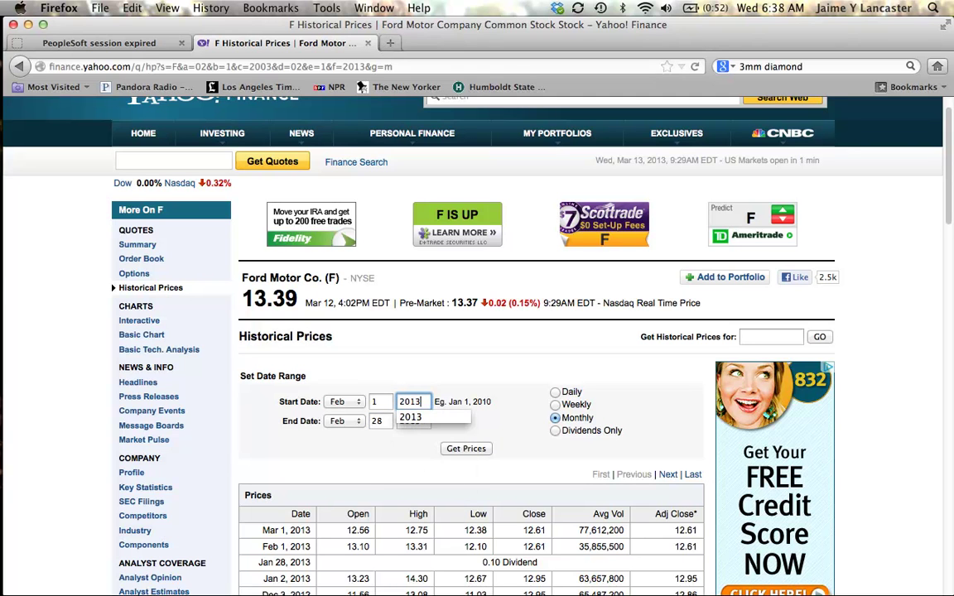
Choose daily frequency and retrieve Ford's prices for the date range
left_click(555, 393)
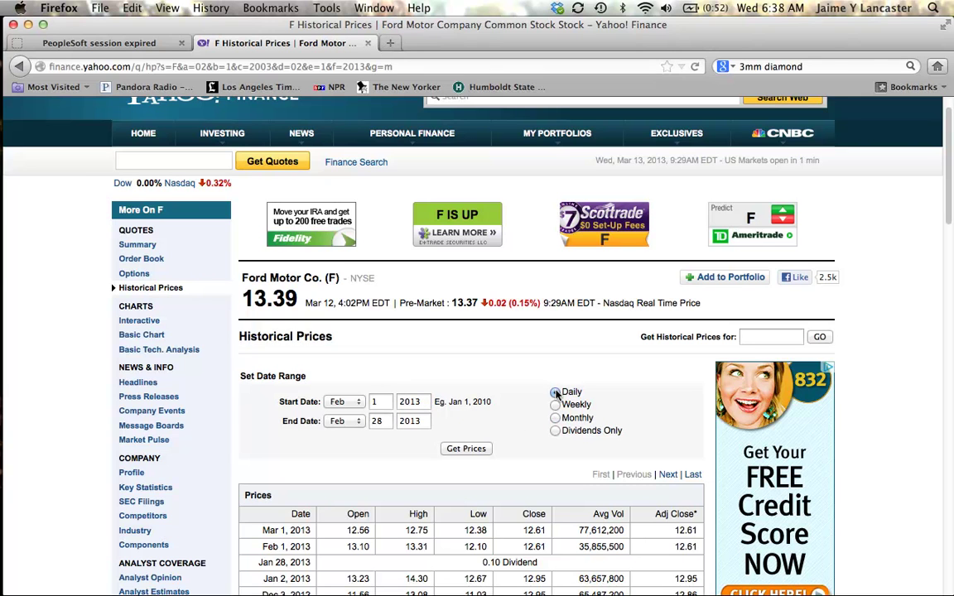
left_click(476, 449)
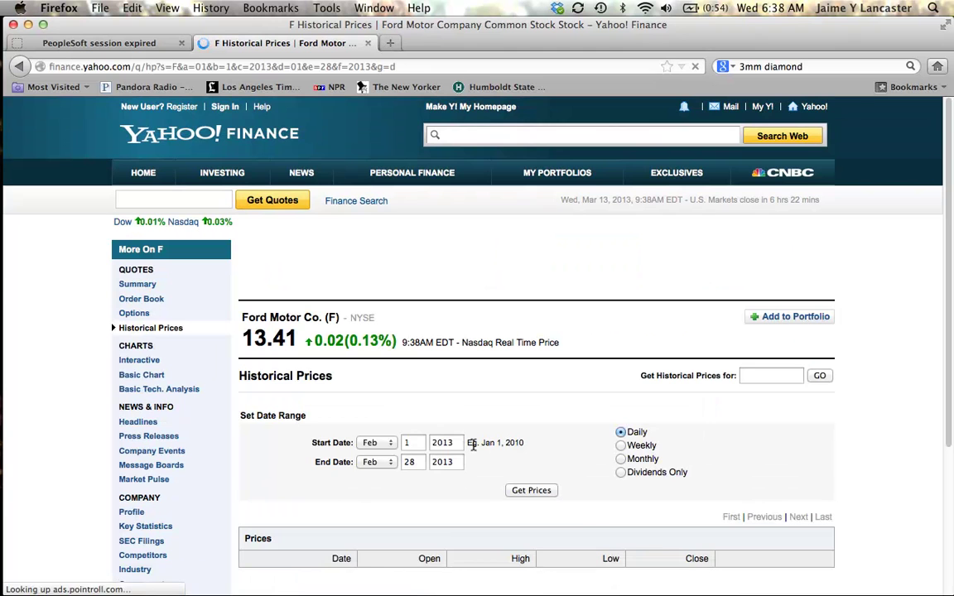
scroll(803, 525, "down", 5)
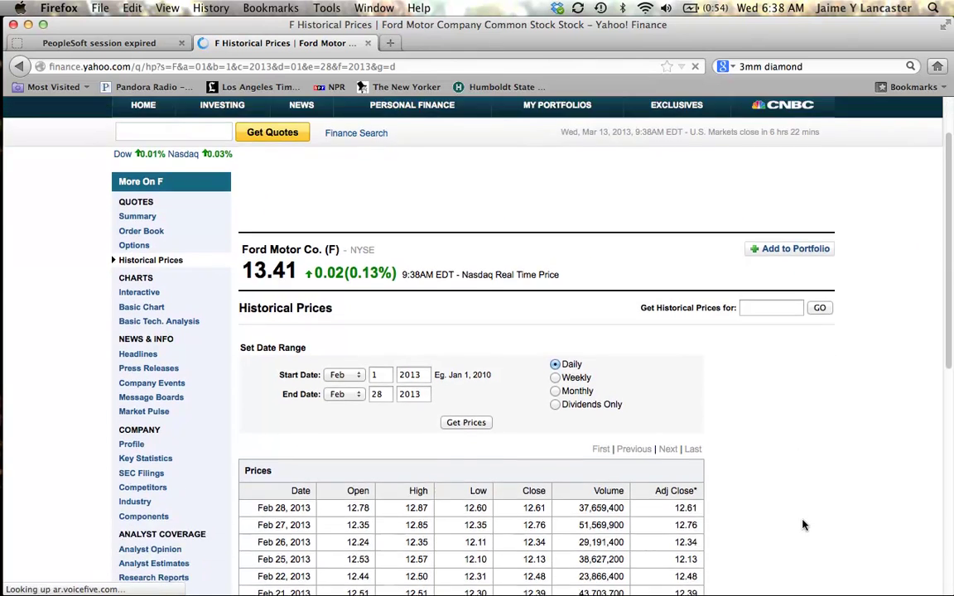
scroll(802, 524, "down", 2)
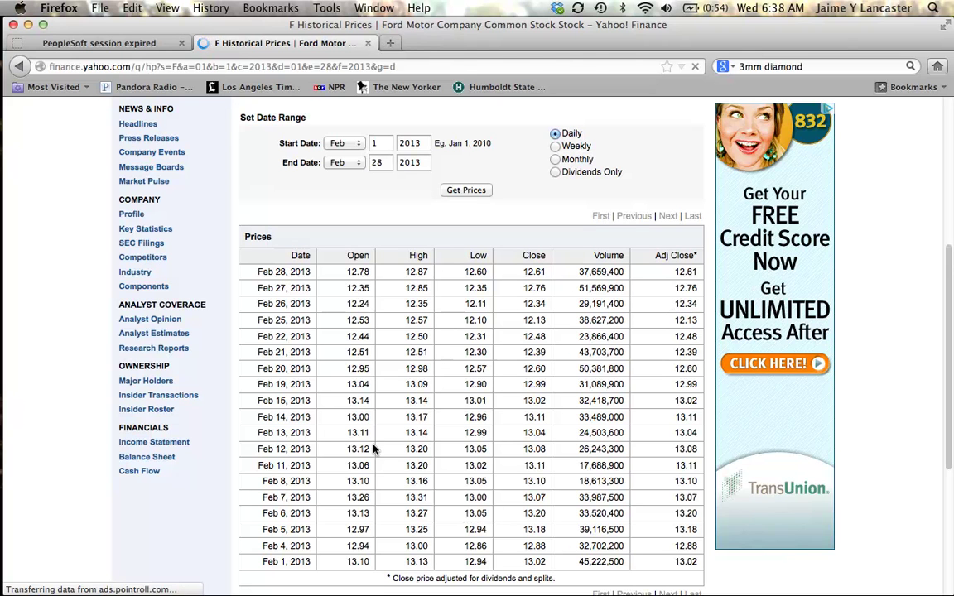
Save the linked price spreadsheet to the Documents folder as "Ford daily february.csv"
scroll(373, 448, "down", 3)
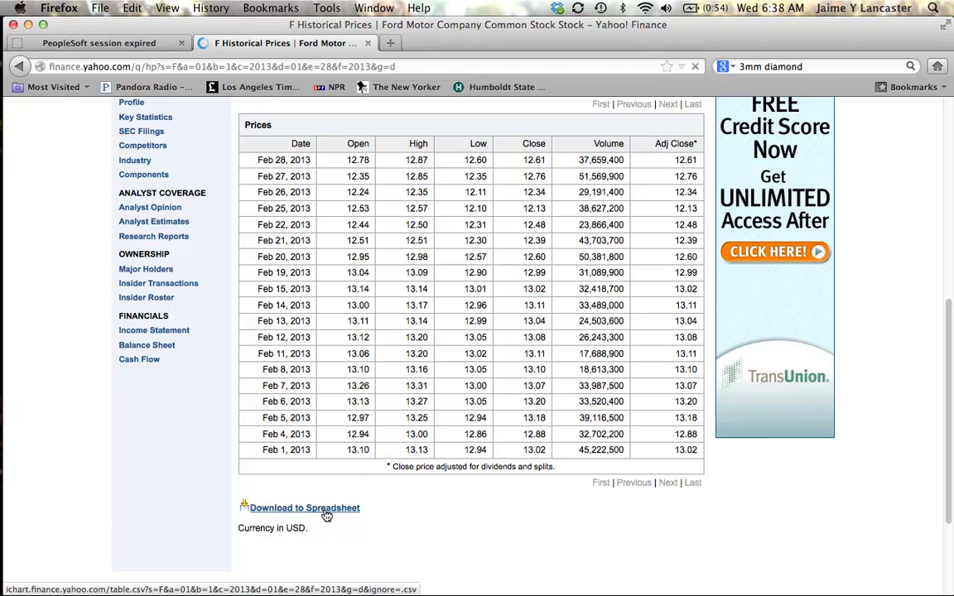
right_click(326, 514)
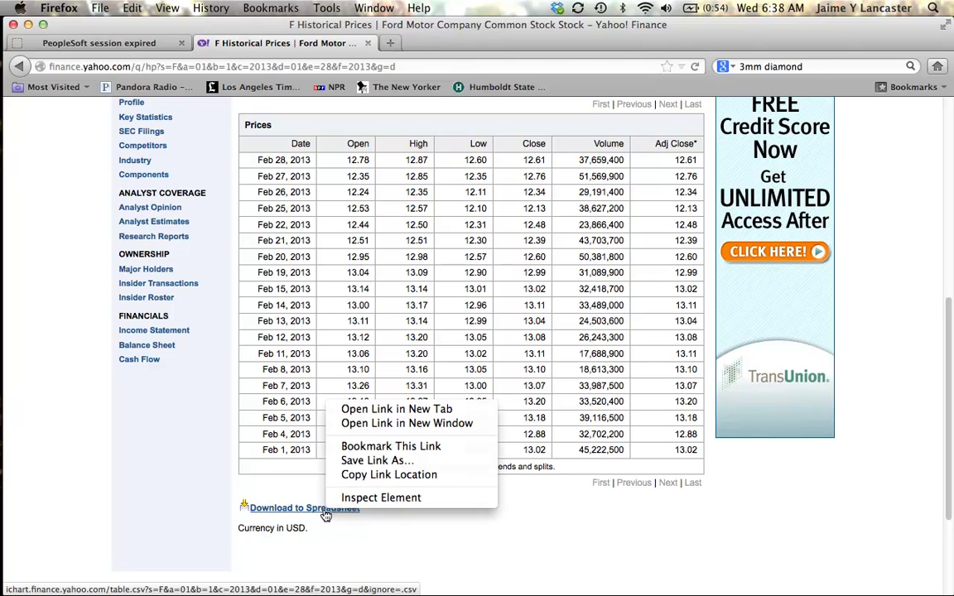
left_click(372, 461)
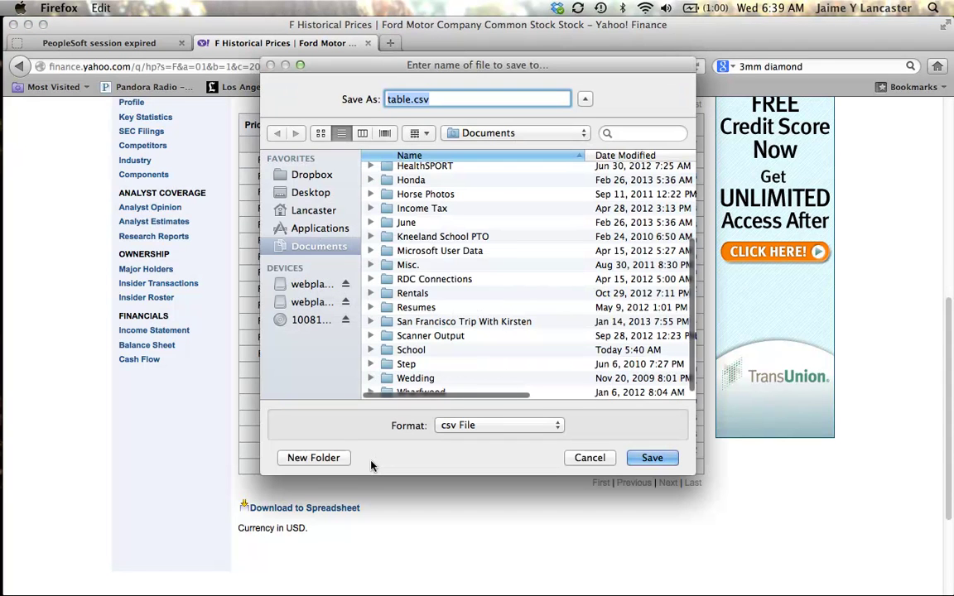
left_click(411, 99)
double_click(412, 100)
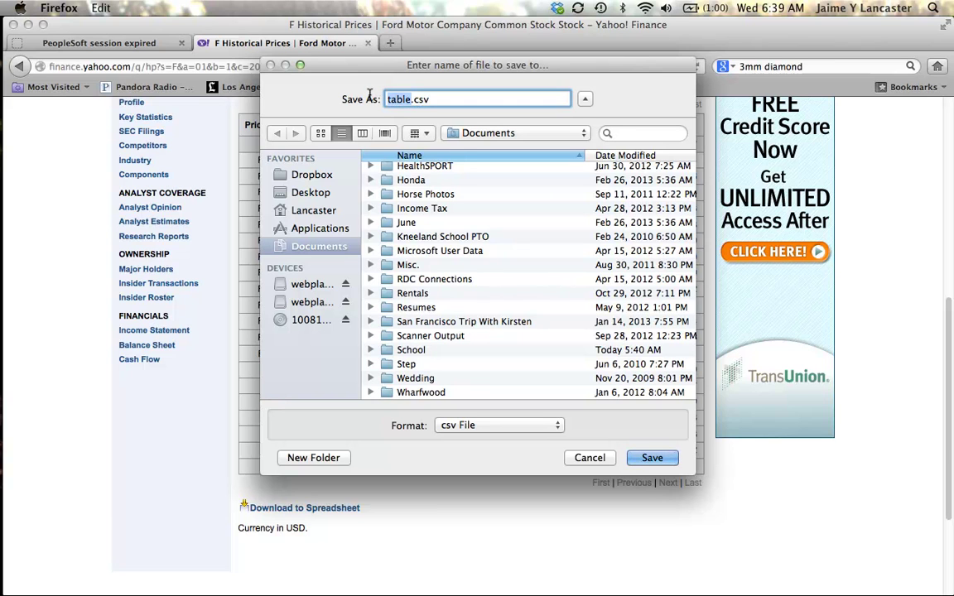
type("Ford")
type(" daily f")
type("ebruary")
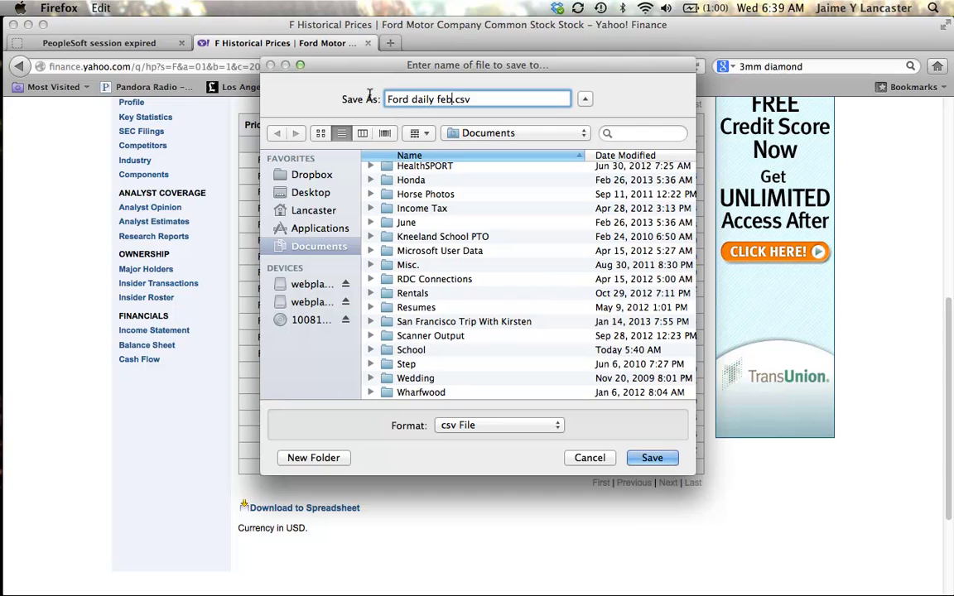
key("Return")
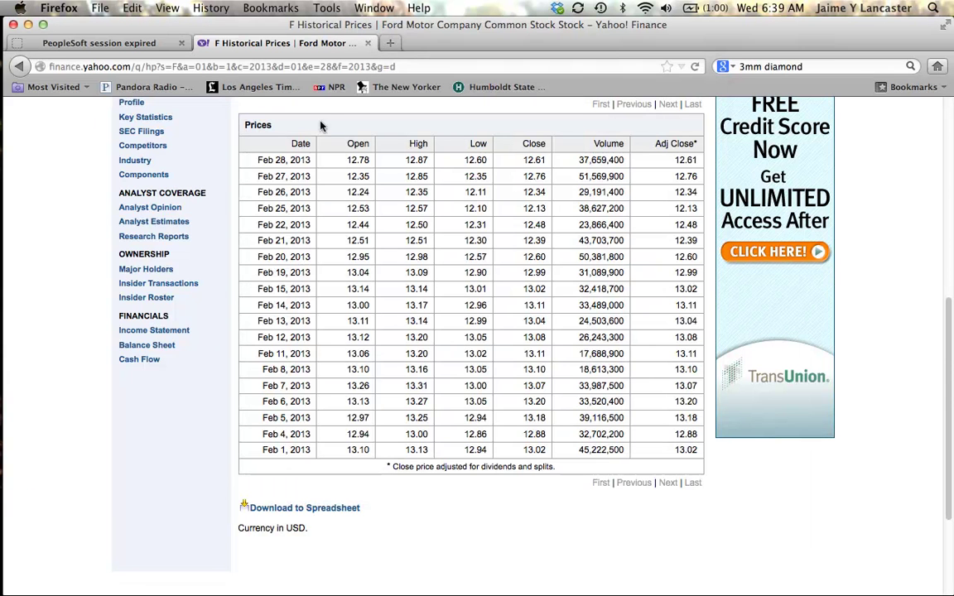
Open the saved Ford daily february.csv file from the Documents folder in Excel
mouse_move(4, 369)
left_click(15, 507)
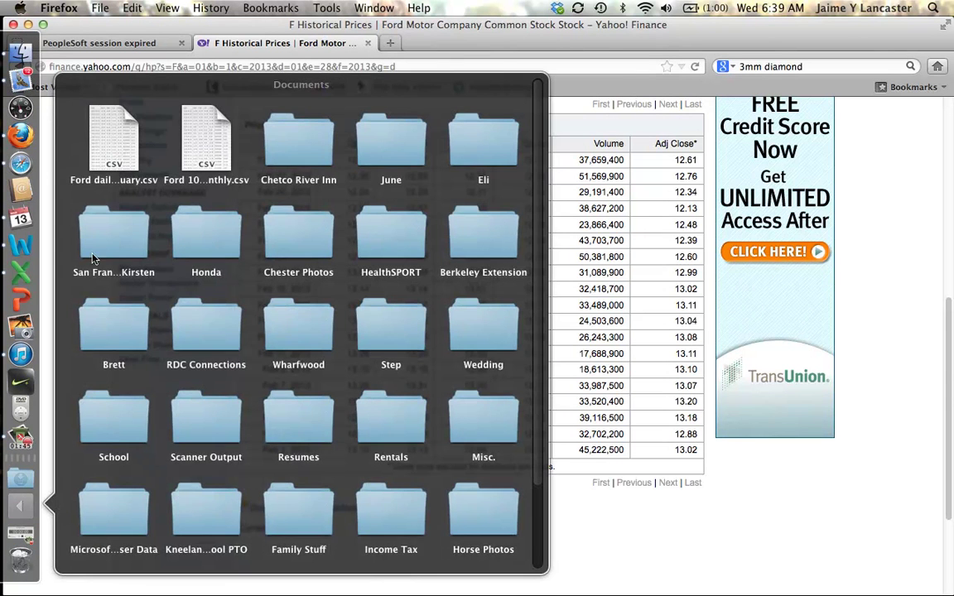
left_click(99, 137)
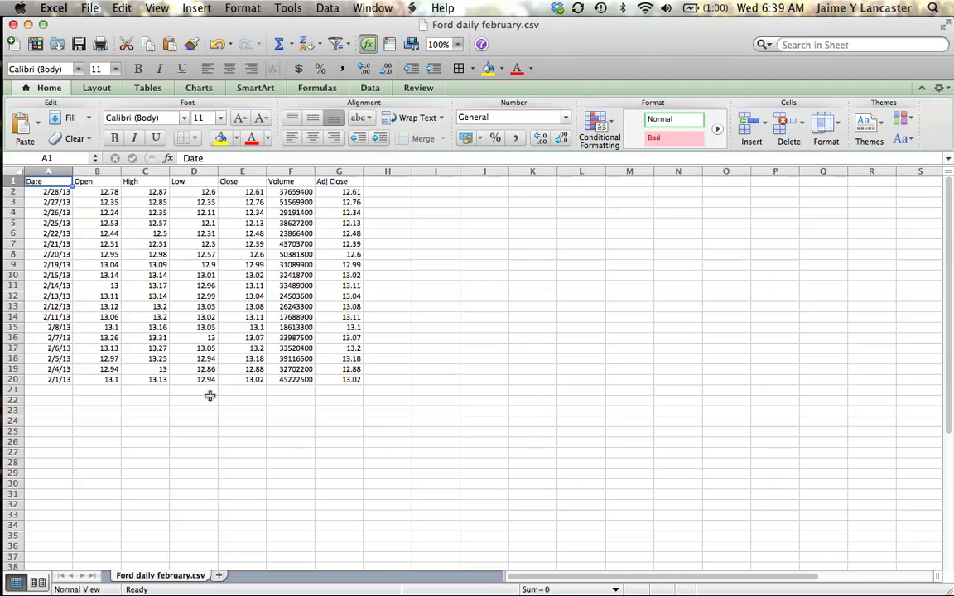
Copy the entire sheet of daily prices and close the CSV file, keeping the clipboard contents
left_click(13, 171)
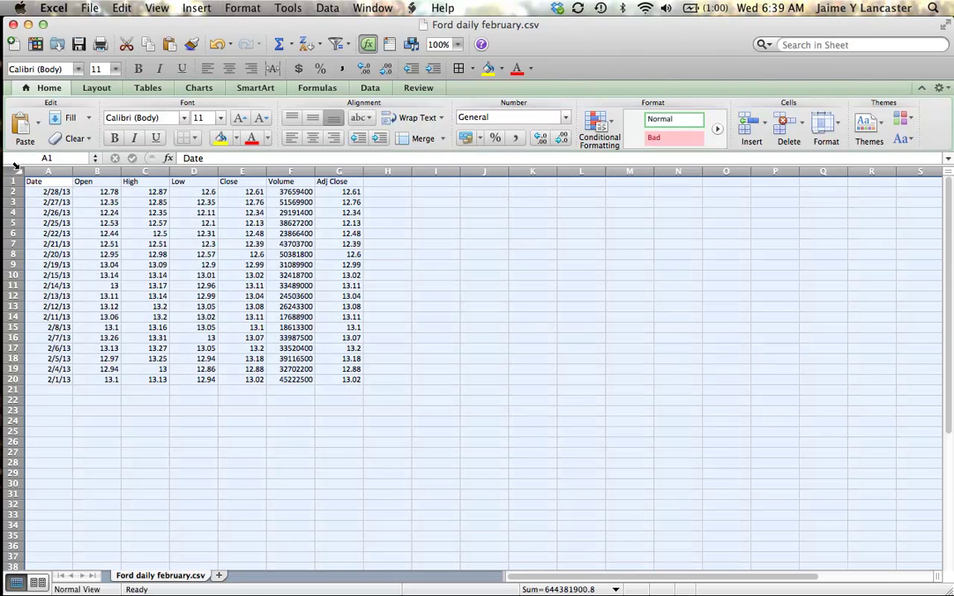
key("super+c")
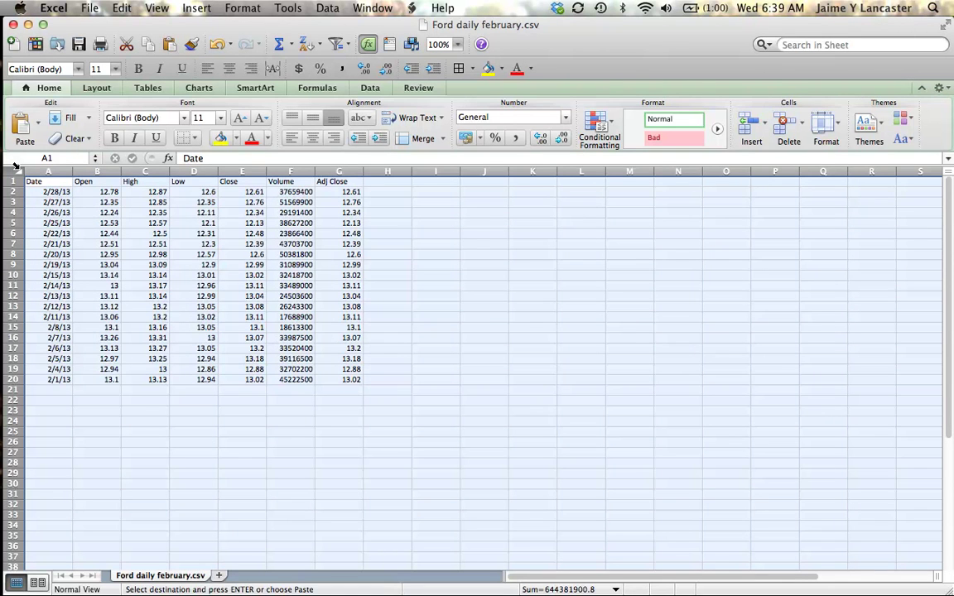
left_click(14, 24)
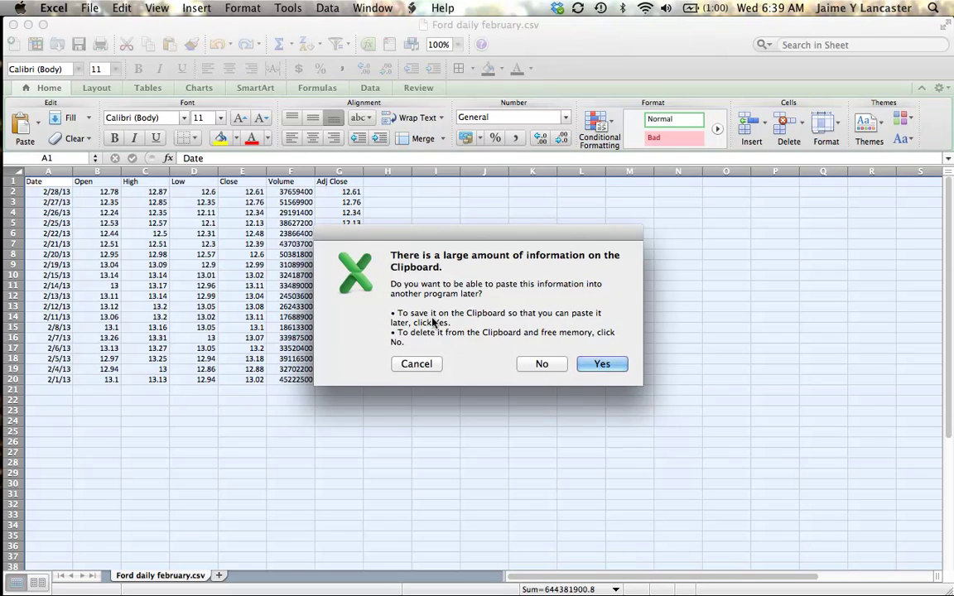
left_click(602, 364)
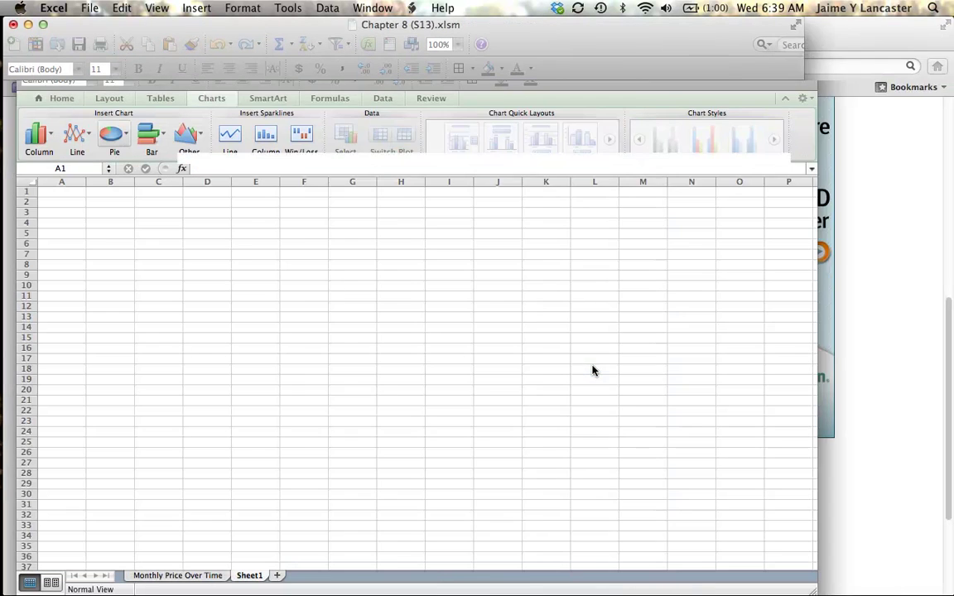
Paste the copied price data at cell A1 of Sheet1 in the Chapter 8 (S13) workbook
left_click(177, 576)
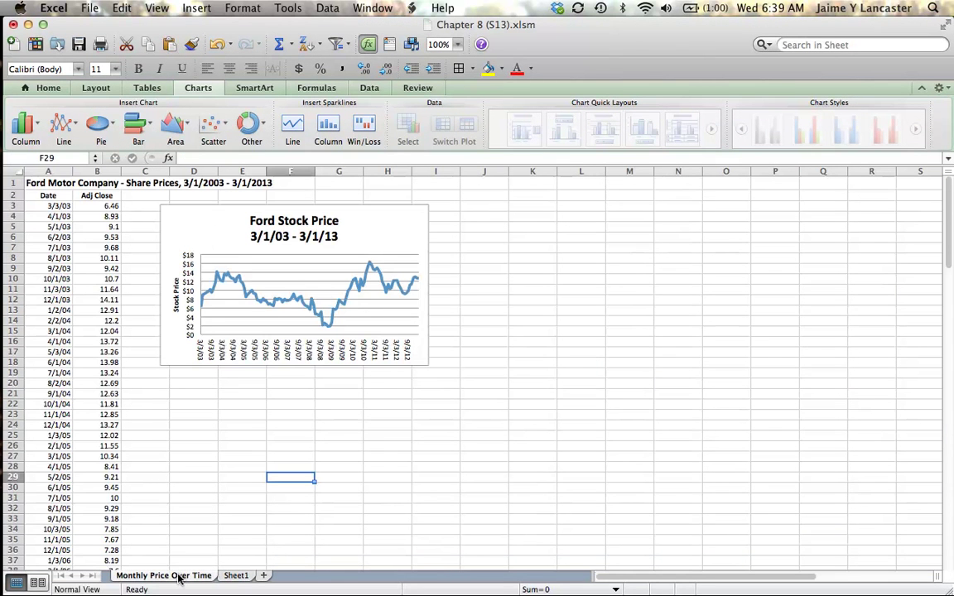
left_click(235, 576)
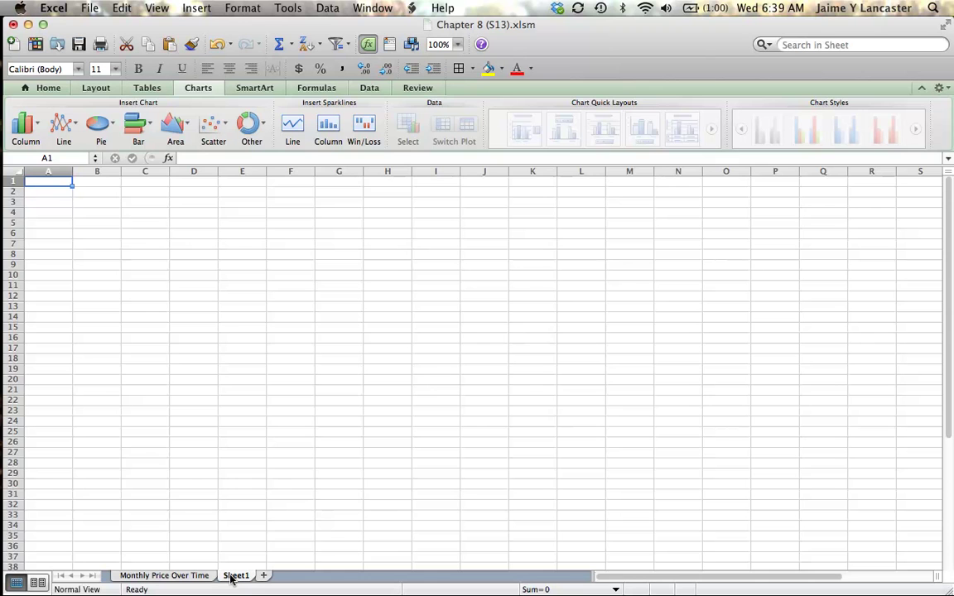
key("super+v")
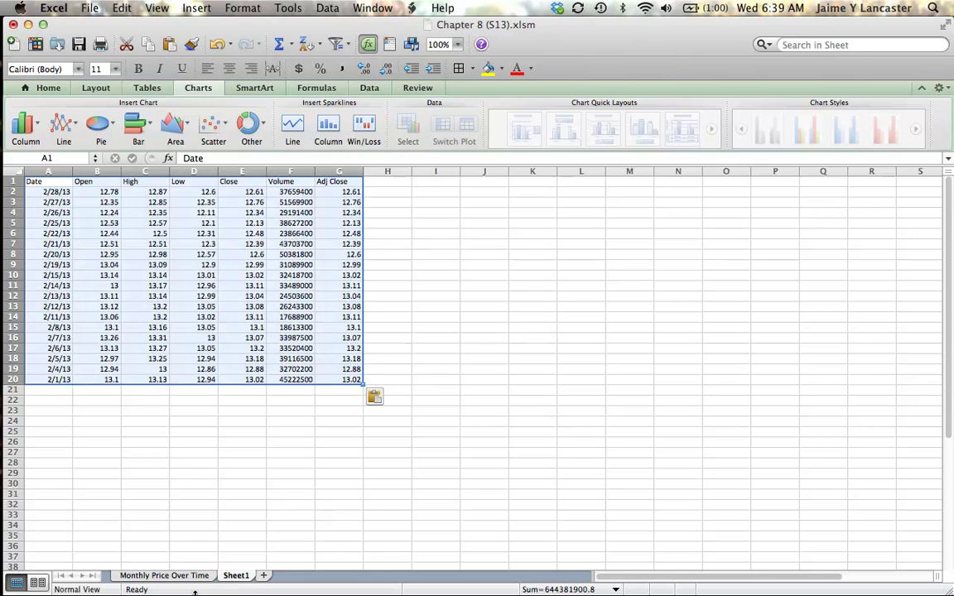
left_click(250, 463)
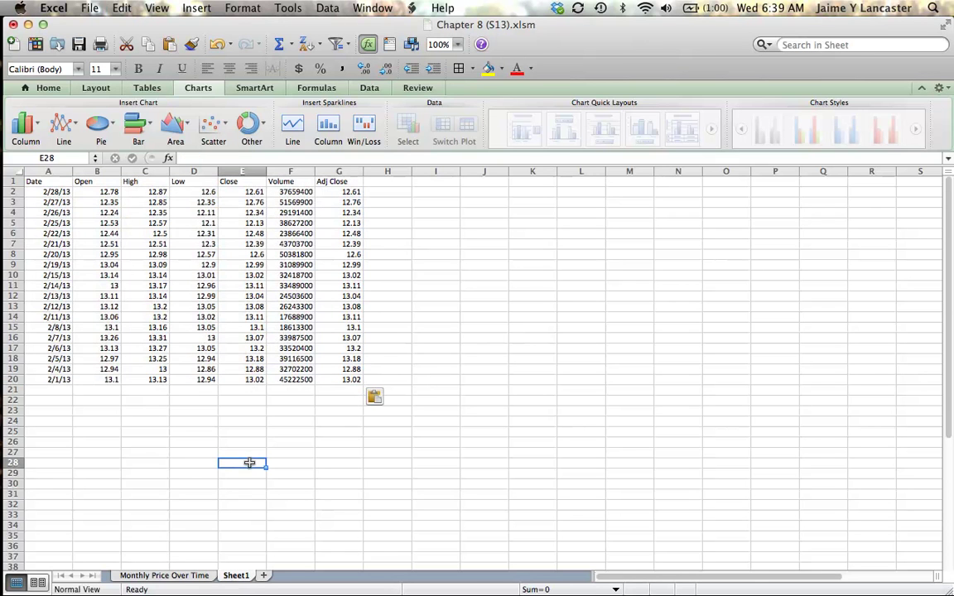
Insert a blank row above the column headers in Sheet1
left_click(13, 181)
right_click(13, 182)
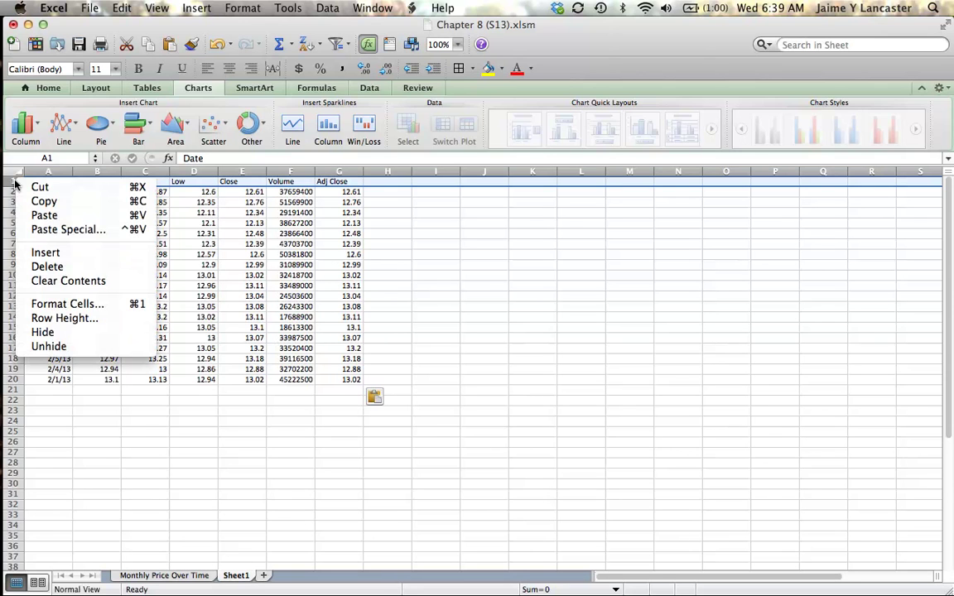
left_click(46, 253)
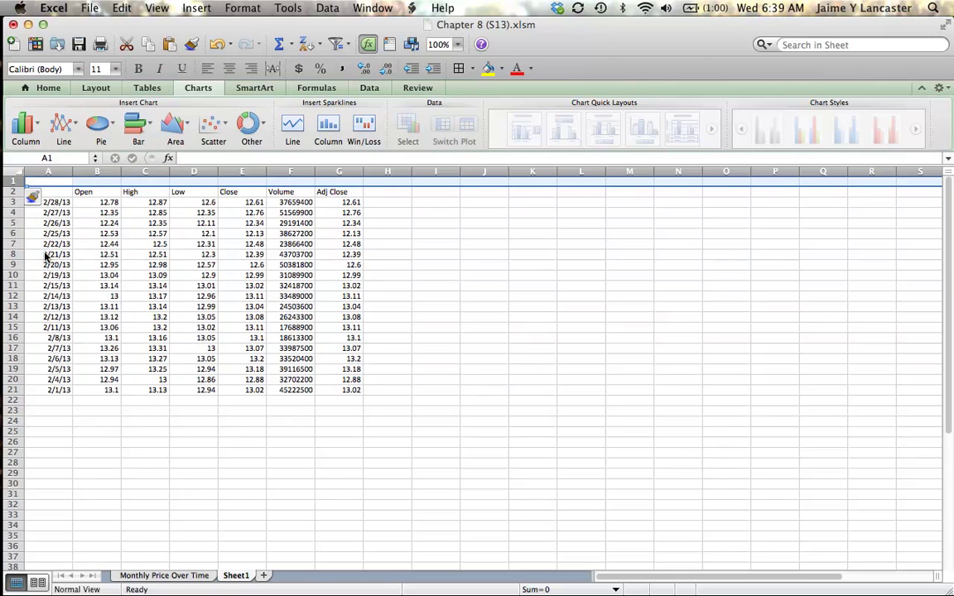
Enter the title "Ford Motor Company, Daily Prices and Returns, February 2013" in cell A1
left_click(36, 183)
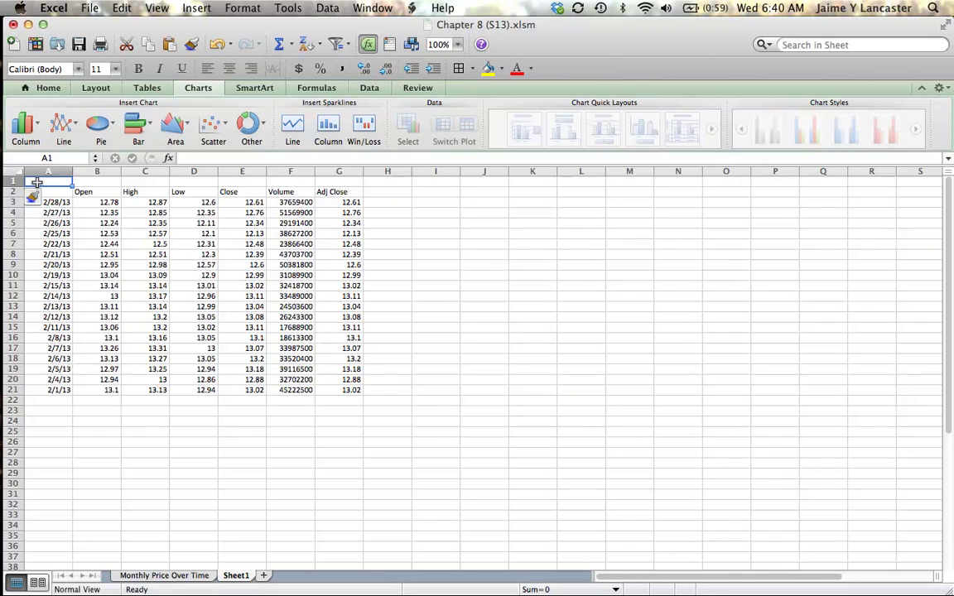
type("Ford Motor")
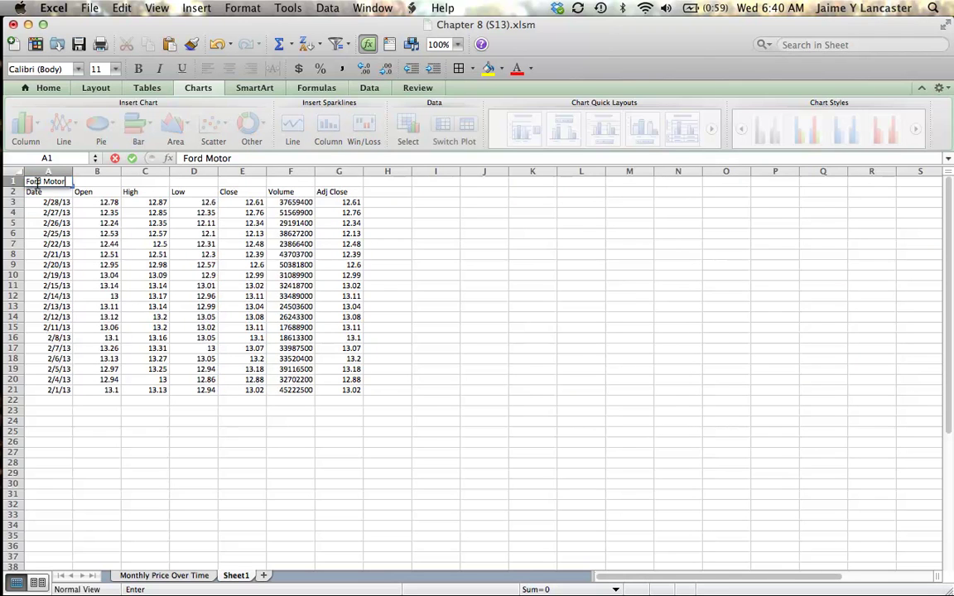
type(" Company,")
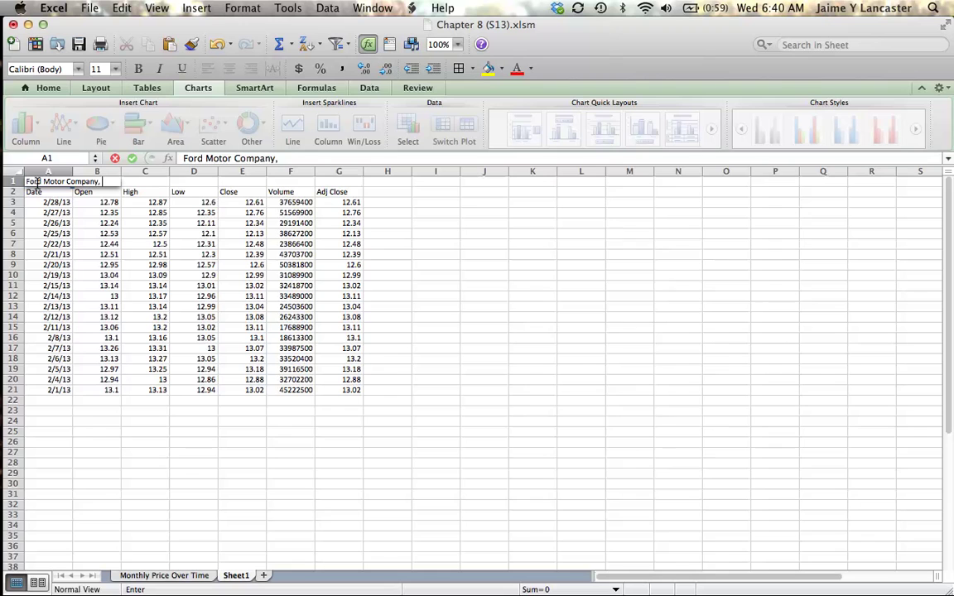
type(" Daily")
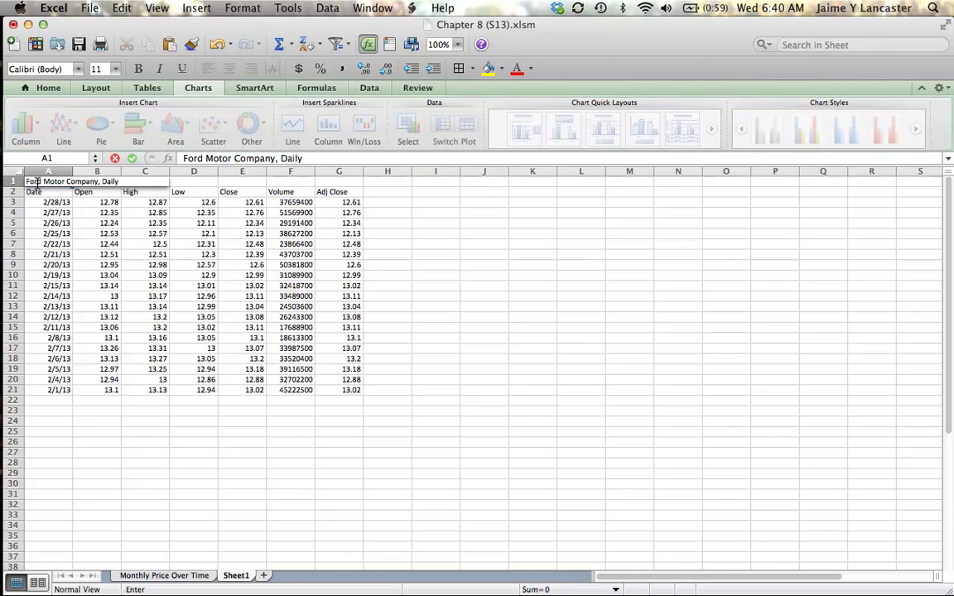
type(" Prices and Ret")
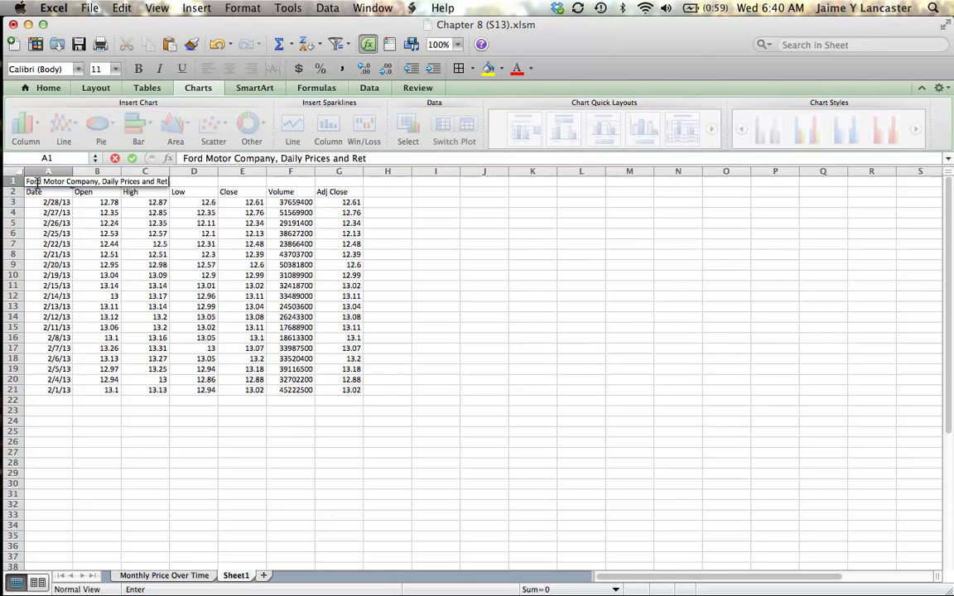
type("urns, Fe")
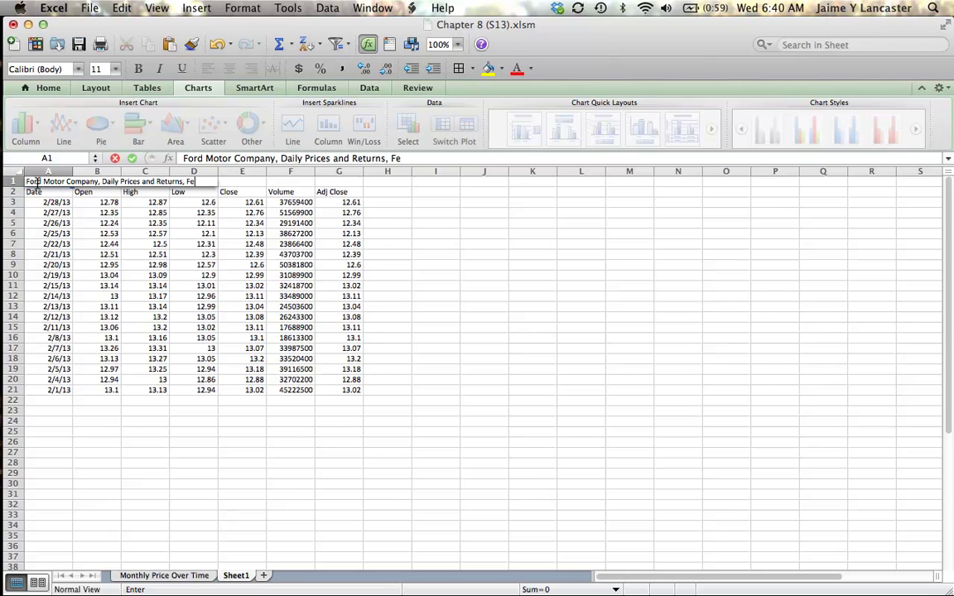
type("bruary 201")
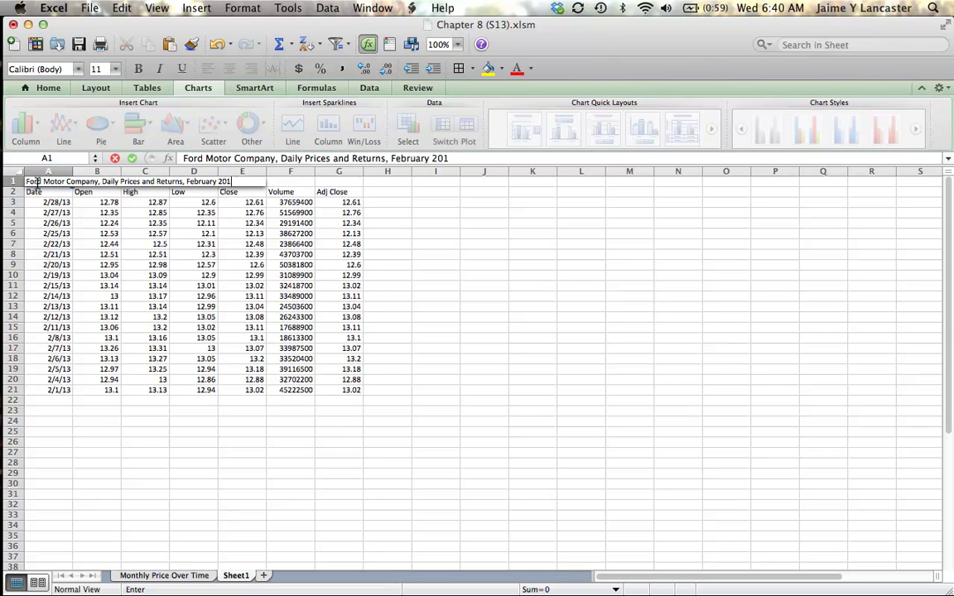
type("3")
key("Return")
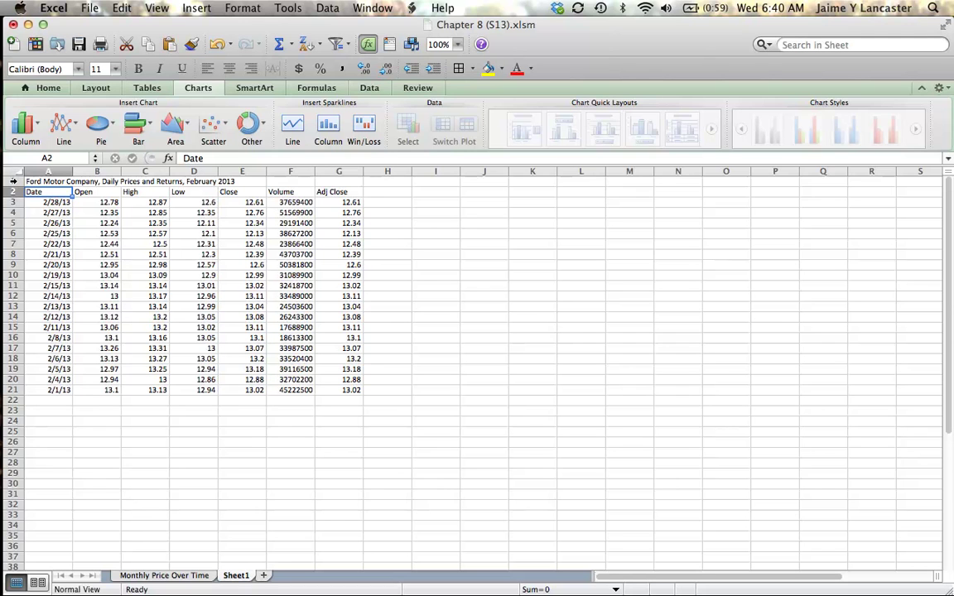
Make the title row bold and increase its font size to 14
left_click(14, 180)
left_click(48, 88)
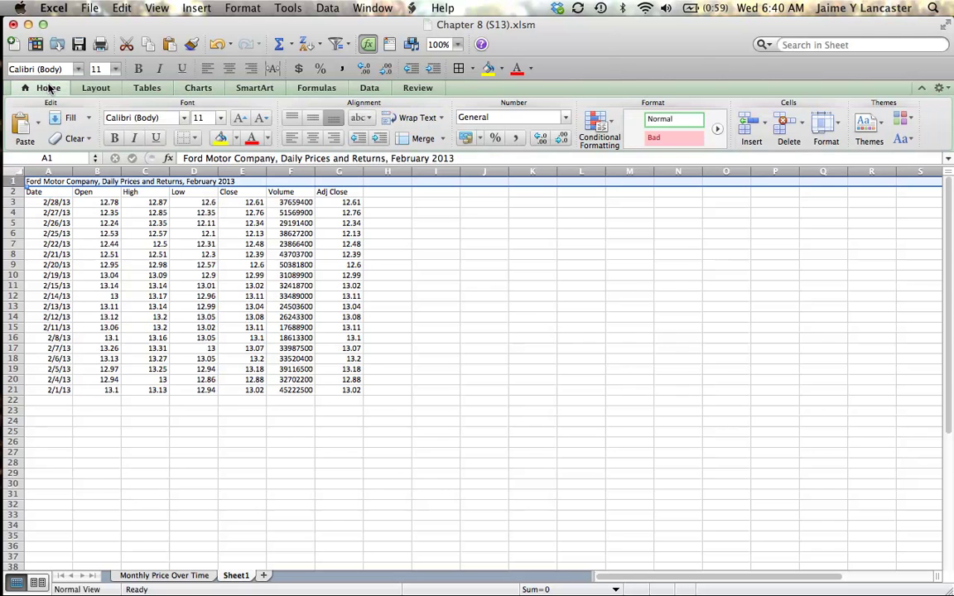
left_click(115, 137)
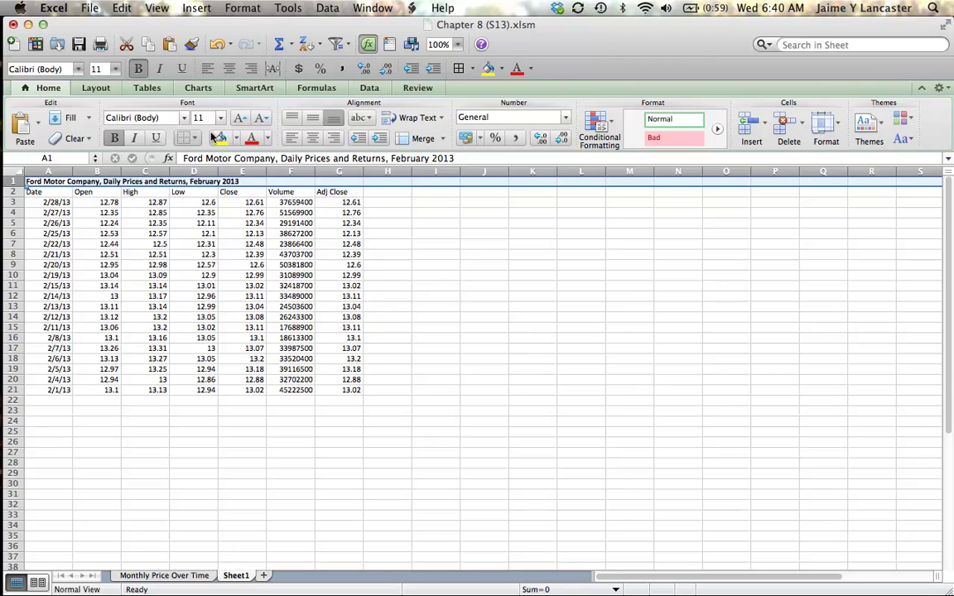
left_click(239, 118)
left_click(239, 118)
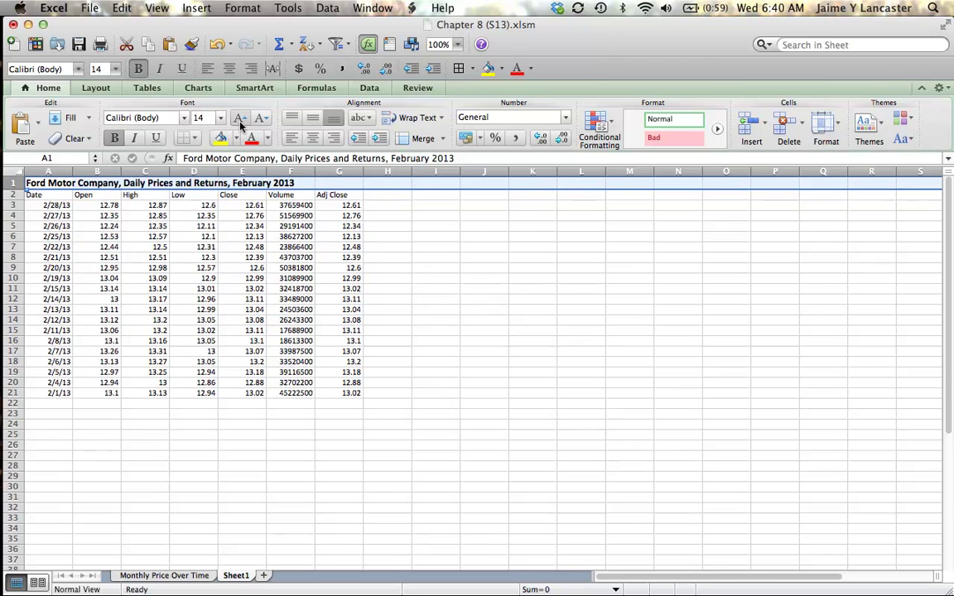
left_click(485, 398)
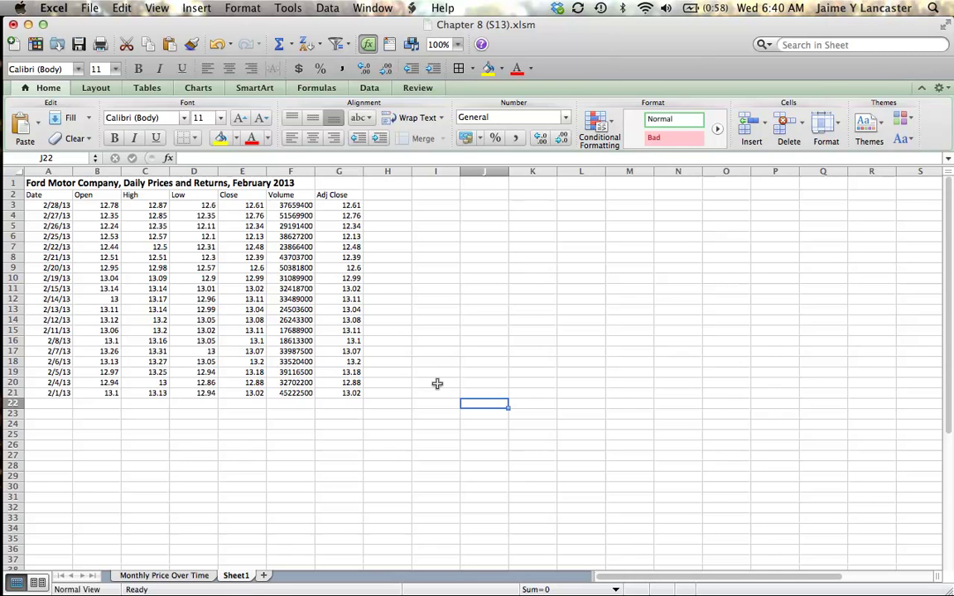
Delete columns B through F, from Open to Volume, keeping only Date and Adj Close
left_click_drag(96, 169, 276, 169)
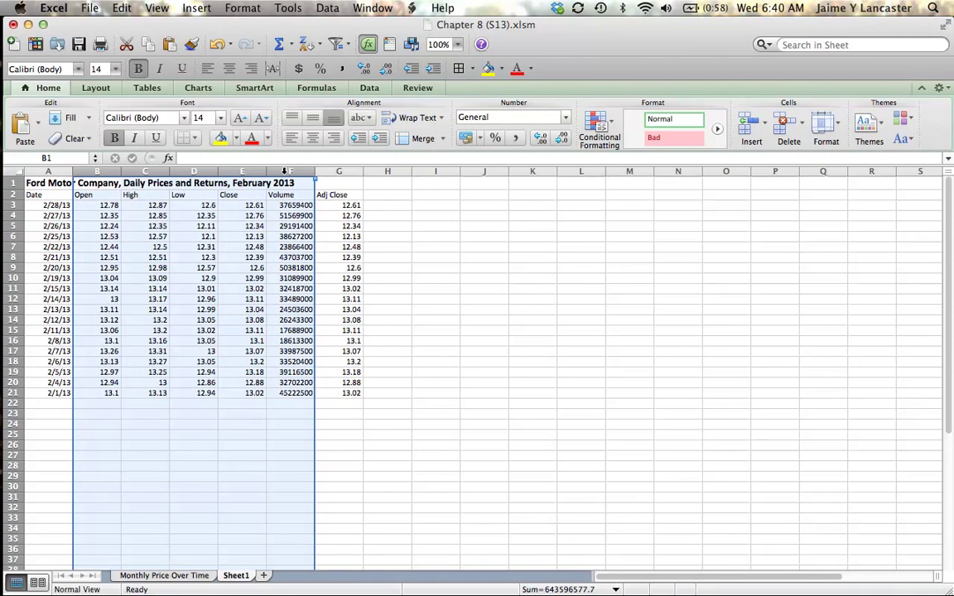
right_click(284, 171)
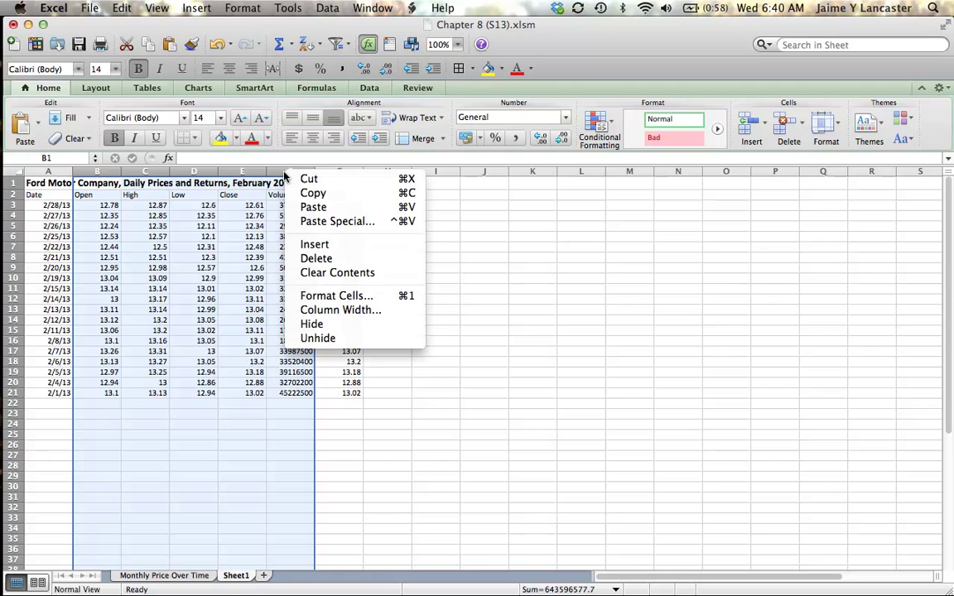
left_click(318, 260)
left_click(222, 355)
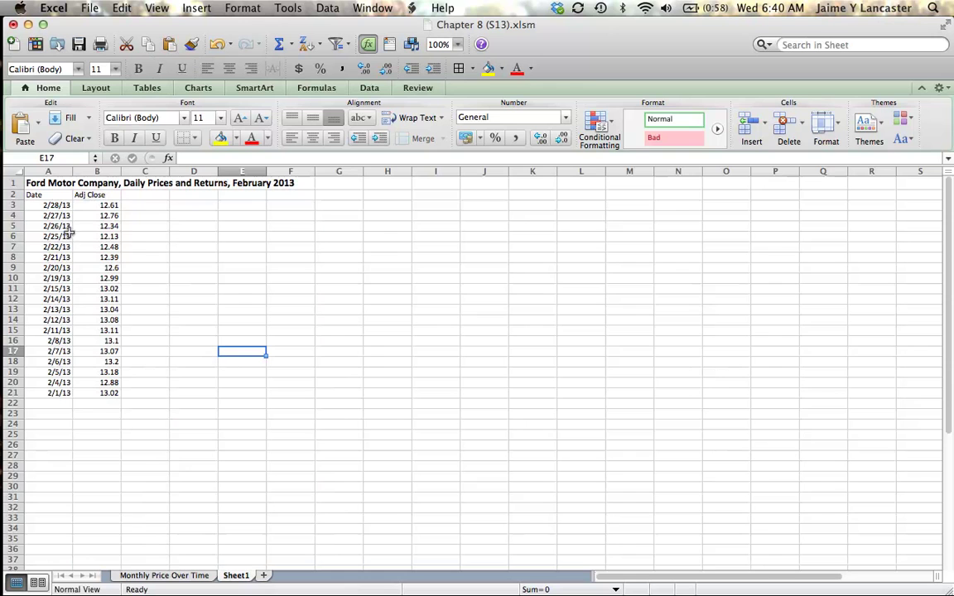
Merge and center the title across cells A1 to F1
left_click(50, 182)
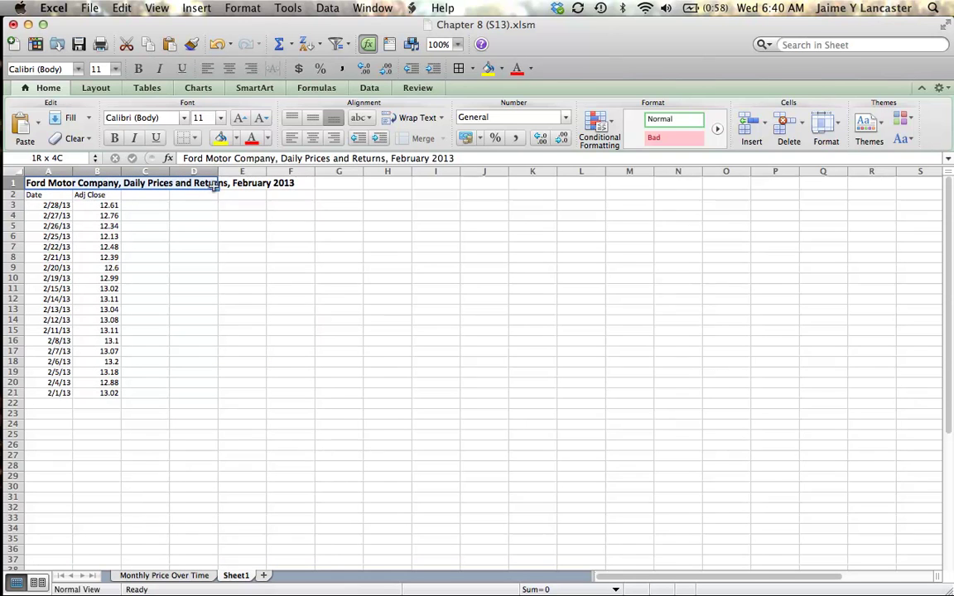
left_click_drag(214, 186, 311, 184)
left_click(417, 141)
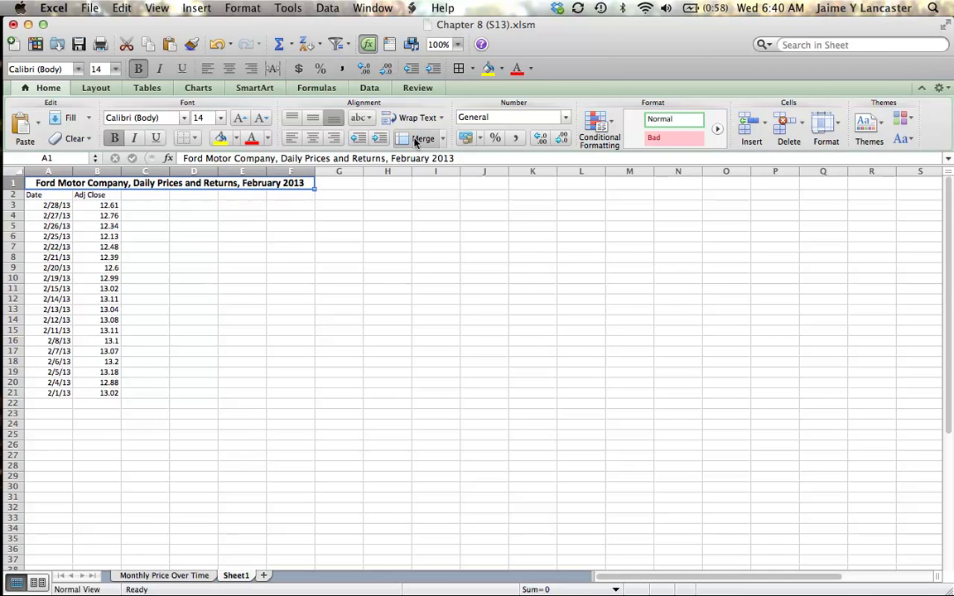
left_click(272, 340)
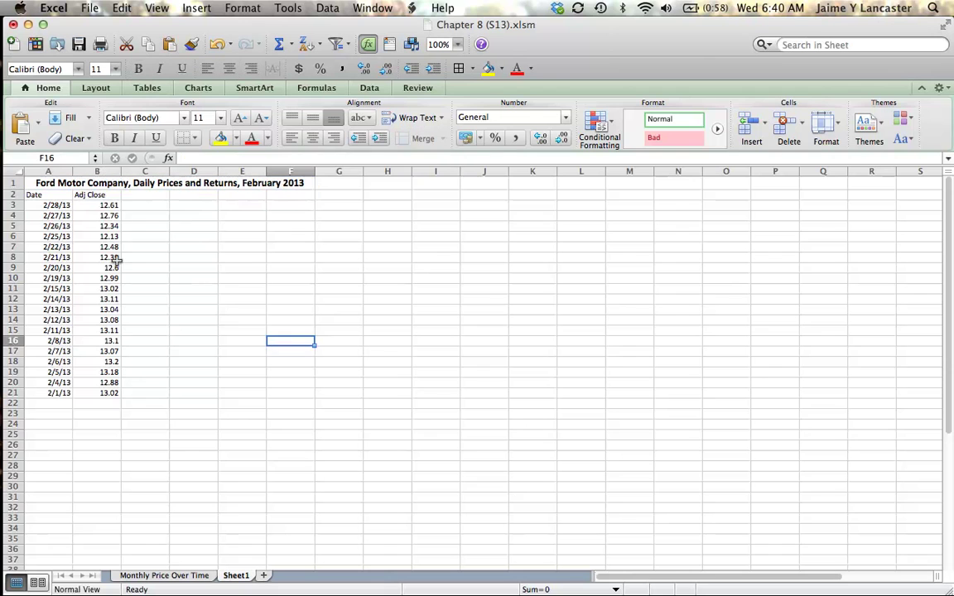
Center the column headers in row 2 and make them bold and italic
left_click(14, 194)
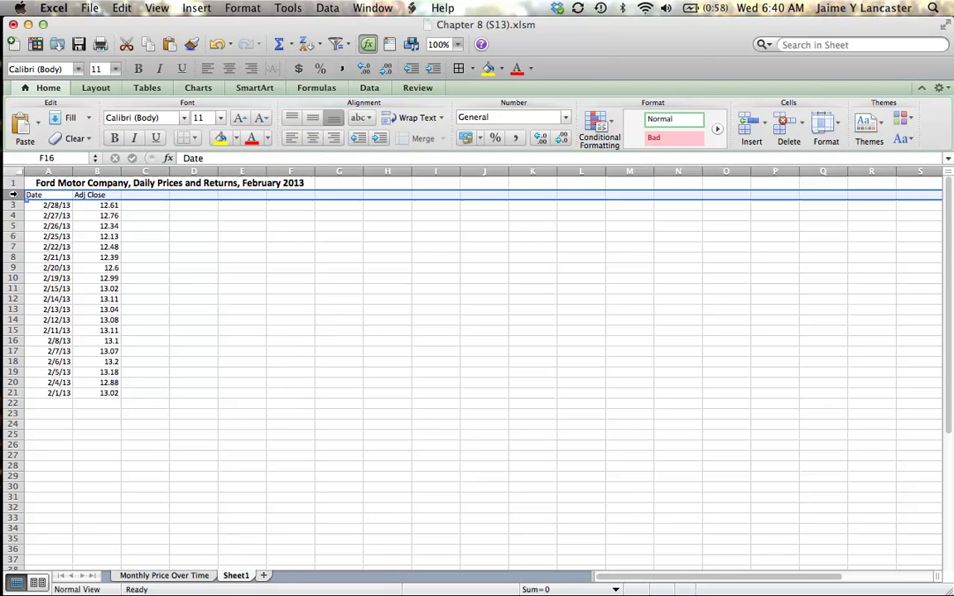
left_click(312, 138)
key("super+b")
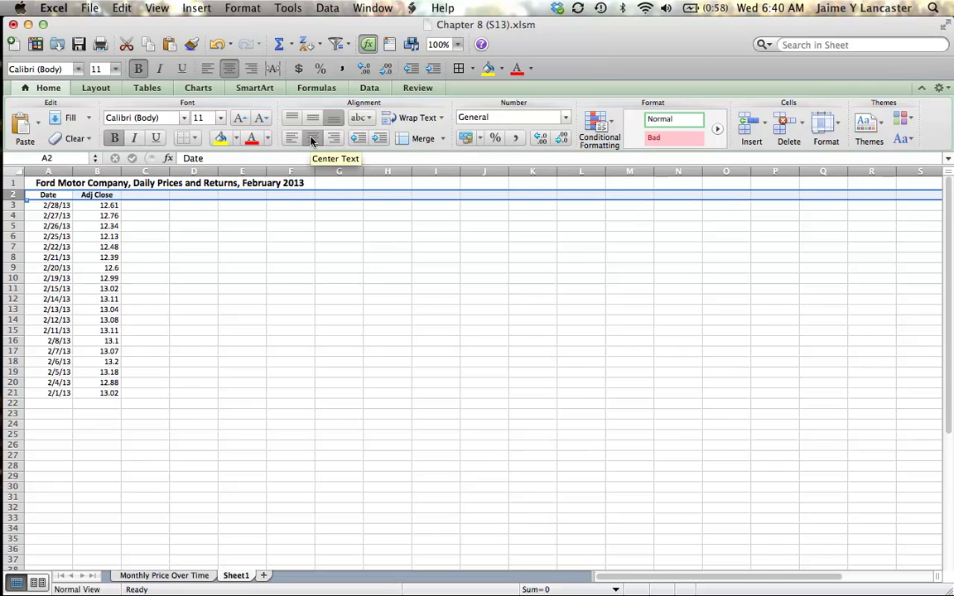
left_click(129, 318)
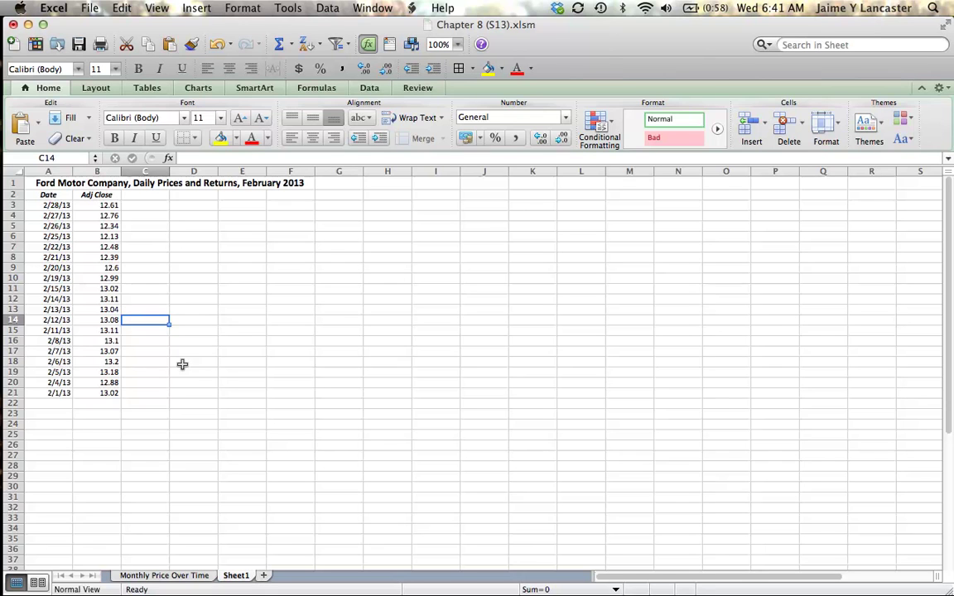
Sort the dates and adjusted closing prices in A3:B21 from oldest to newest
left_click(59, 393)
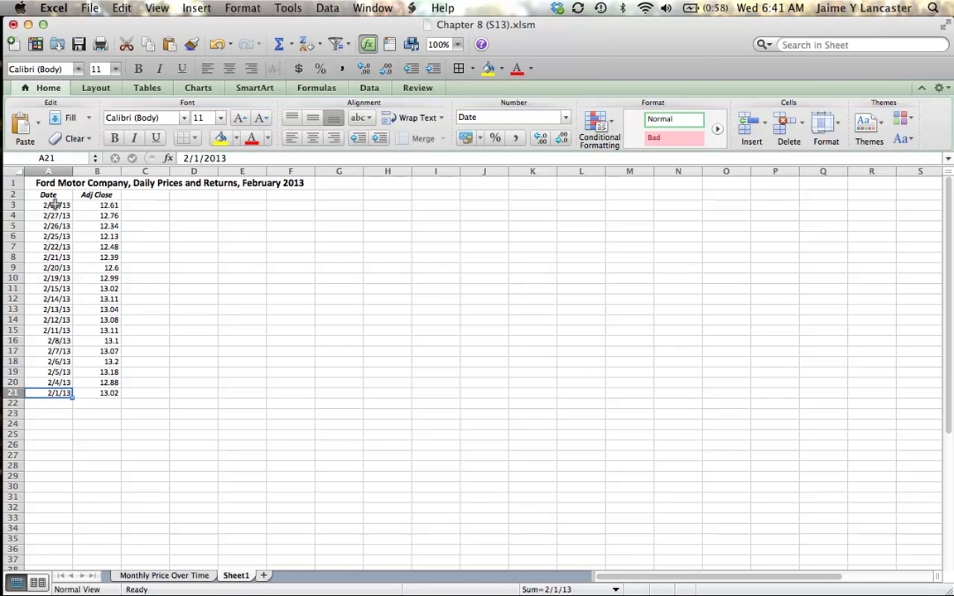
left_click_drag(54, 204, 101, 393)
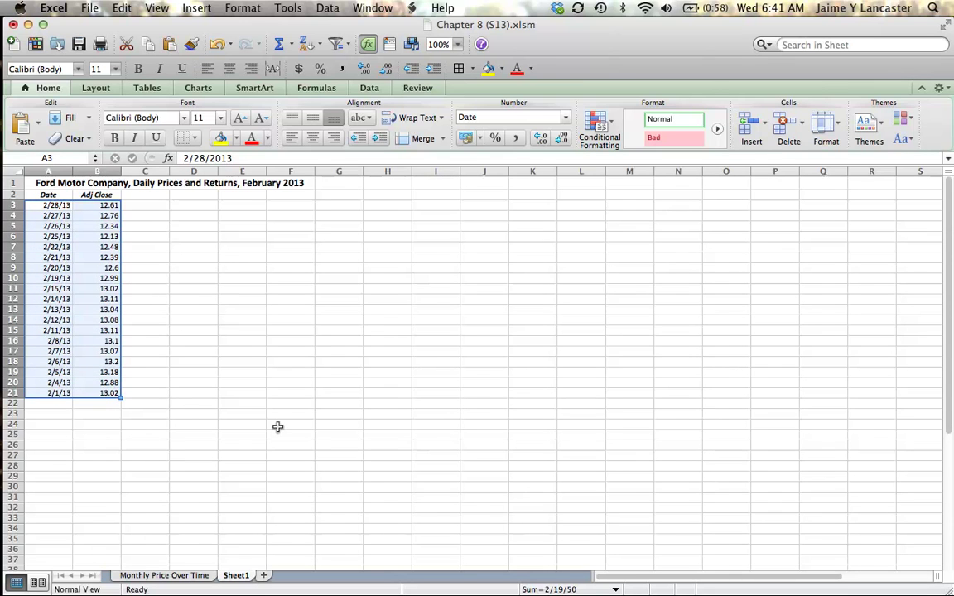
left_click(305, 44)
left_click(231, 384)
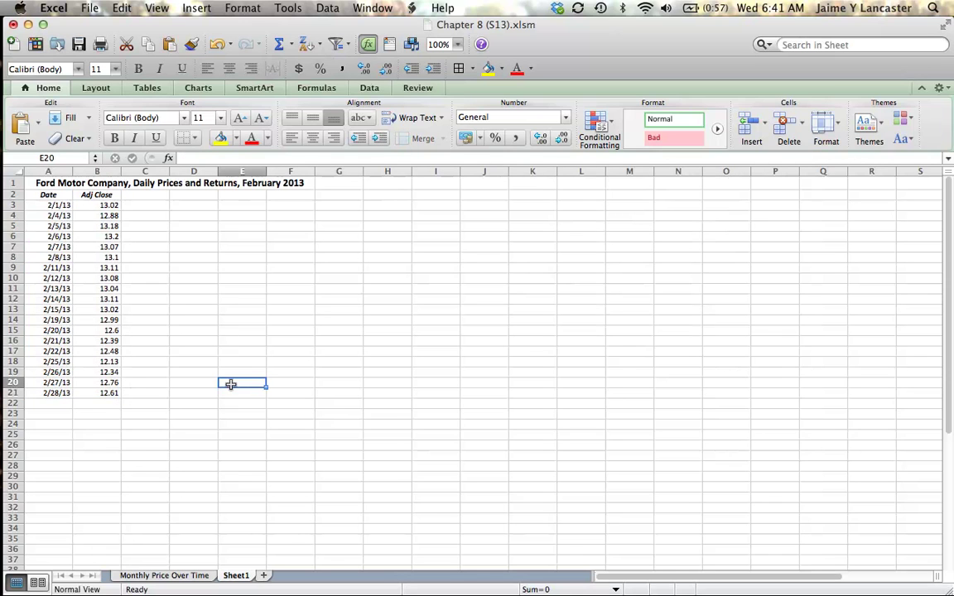
Add the column header "Daily Returns" in cell C2
left_click(142, 198)
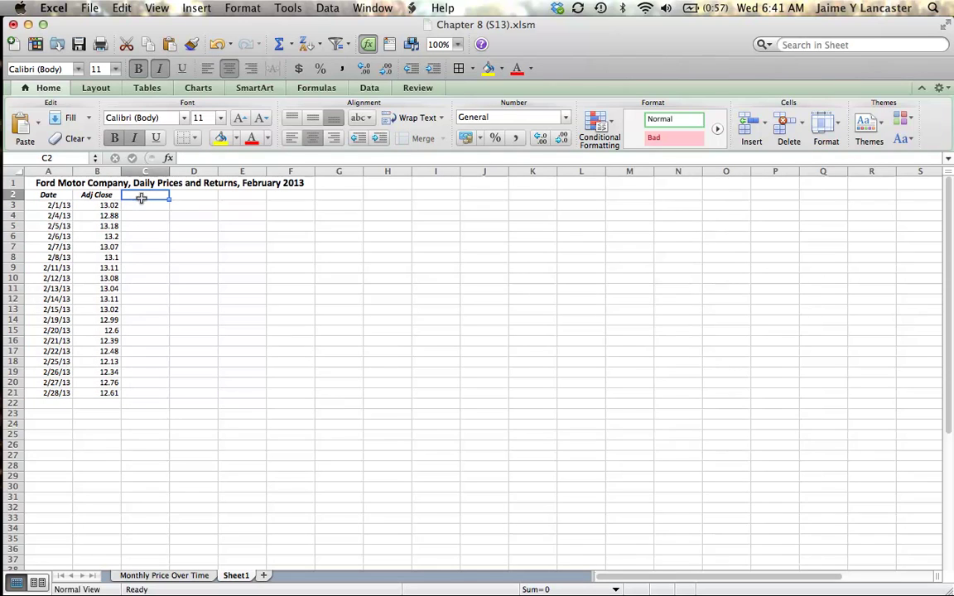
type("Daily Re")
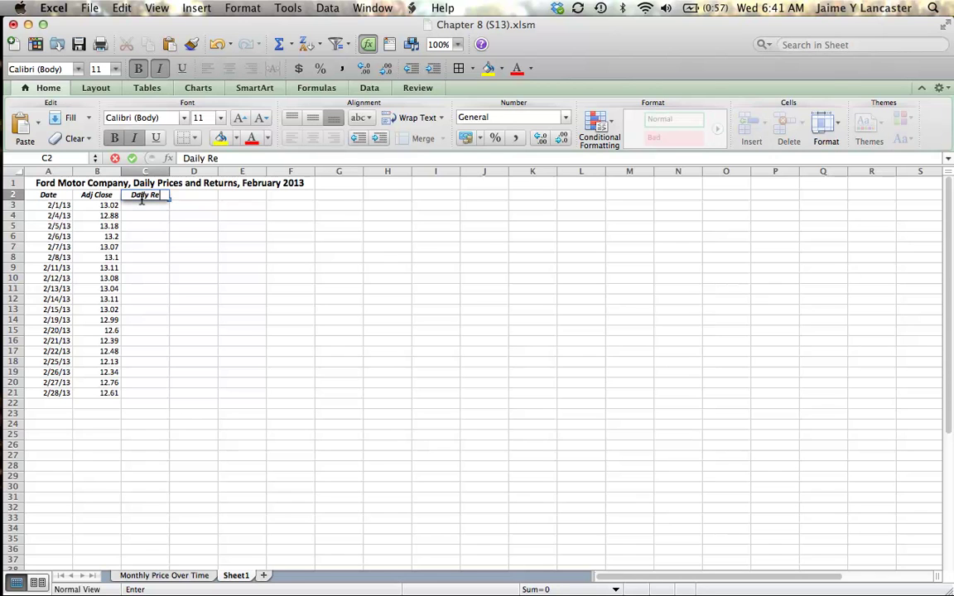
type("turns")
key("Return")
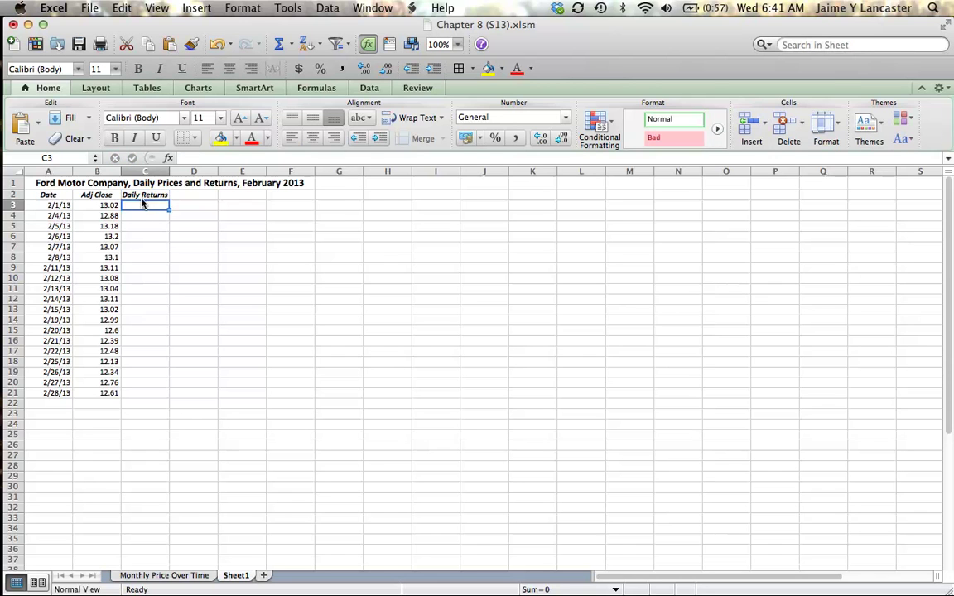
Calculate the 2/4/13 daily return in cell C4 with the formula =B4/B3-1
left_click(142, 215)
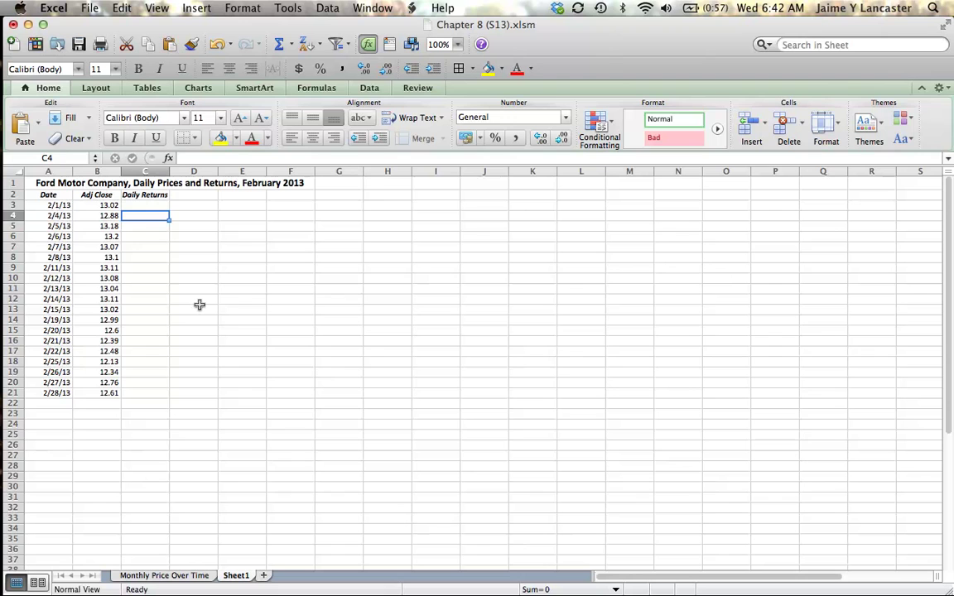
type("=")
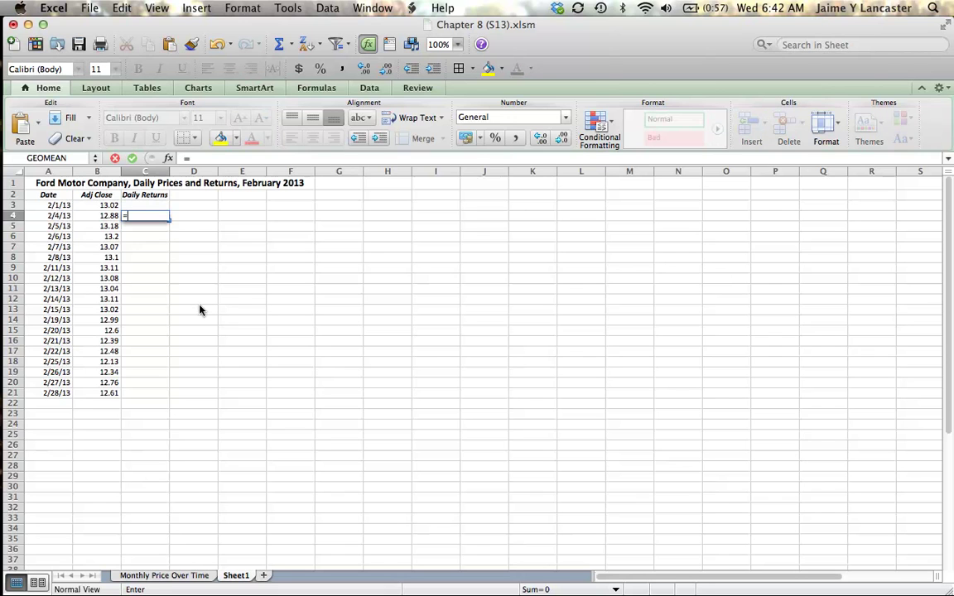
left_click(109, 215)
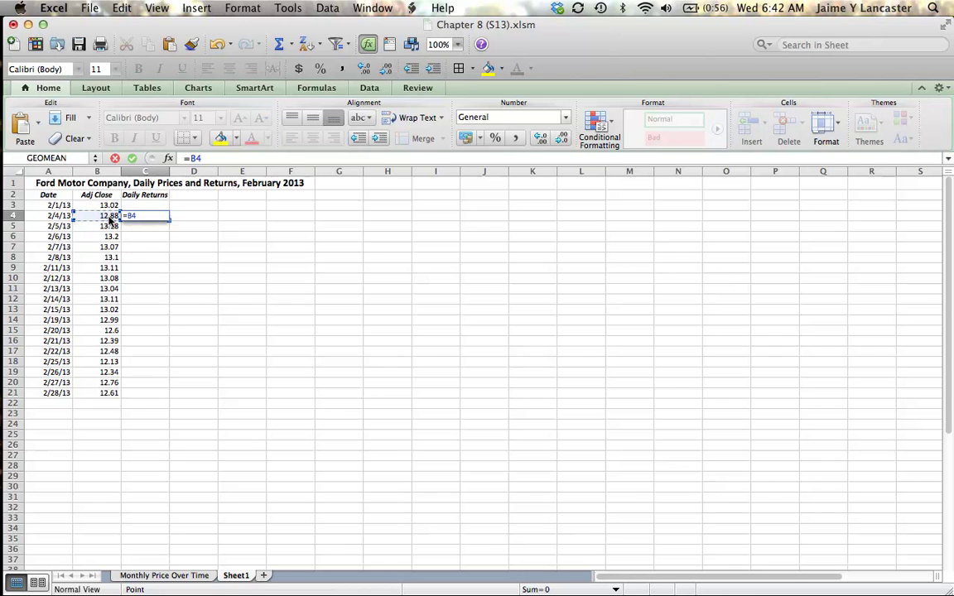
type("/")
left_click(106, 204)
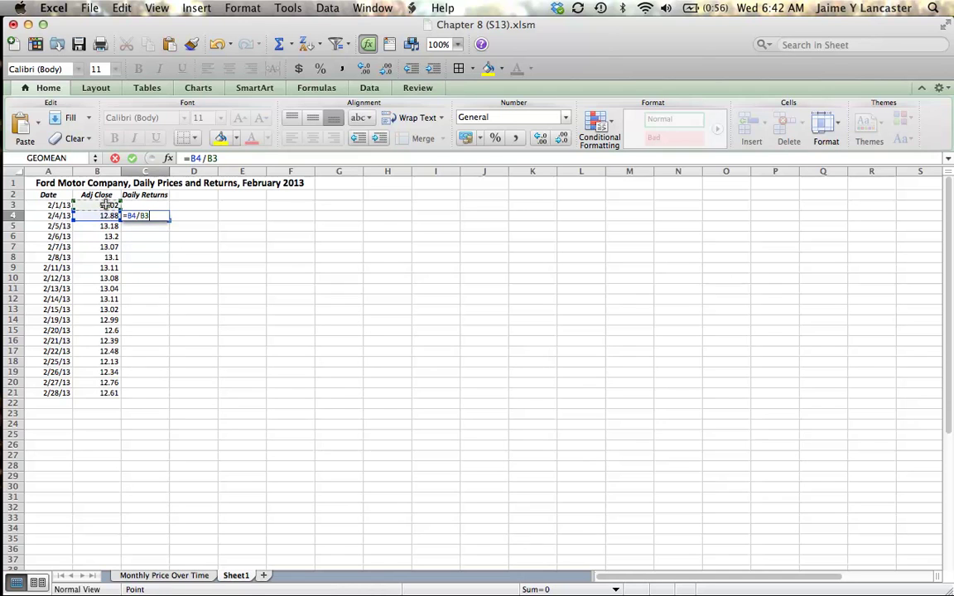
type("-1")
key("Return")
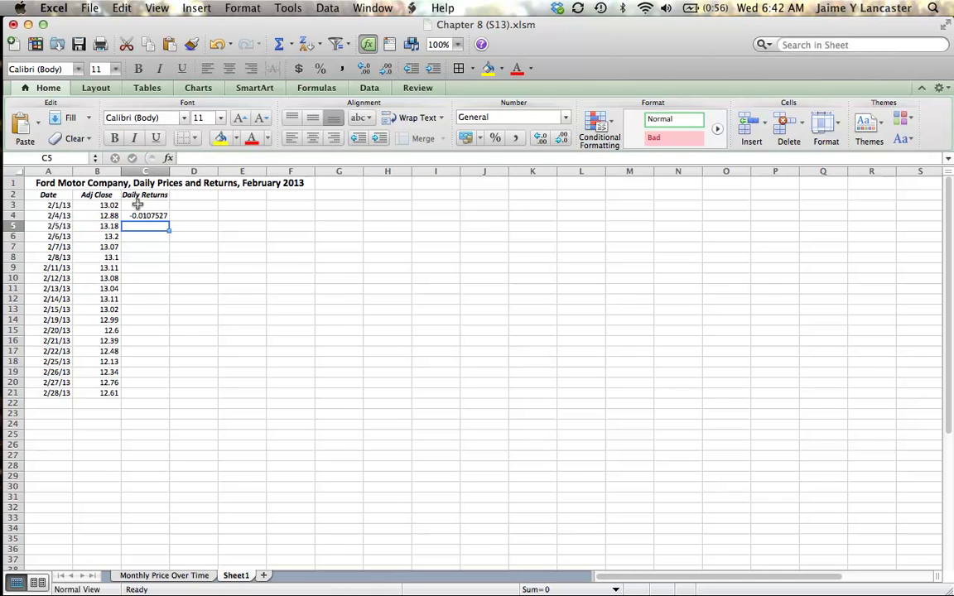
Document the return formula in cell D4 using the user-defined getformula function on cell C4
left_click(191, 217)
type("=get")
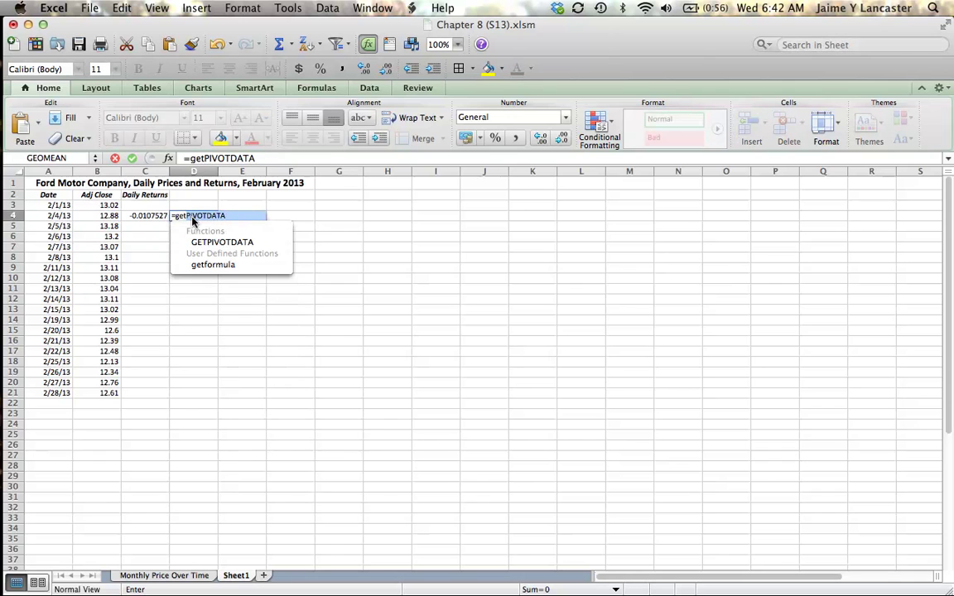
double_click(213, 264)
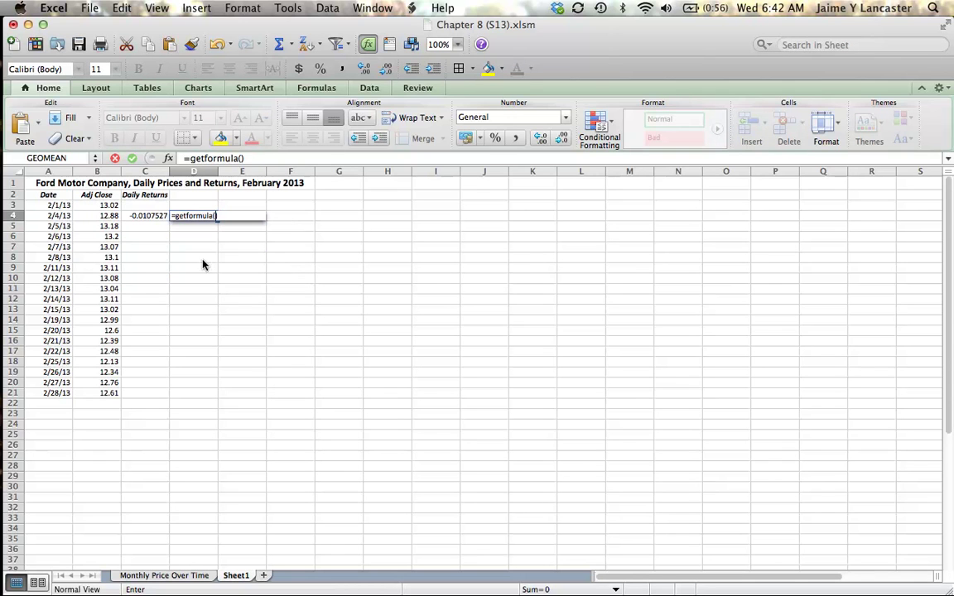
left_click(154, 213)
key("Return")
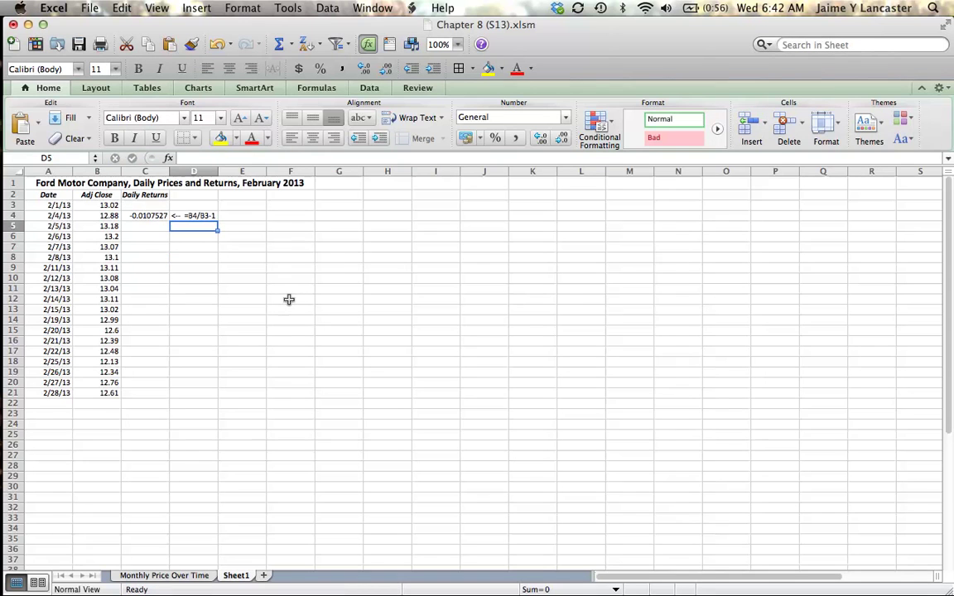
Calculate the 2/5/13 daily return in C5 with the formula =B5/B4-1 and fill it down through C21
left_click(152, 227)
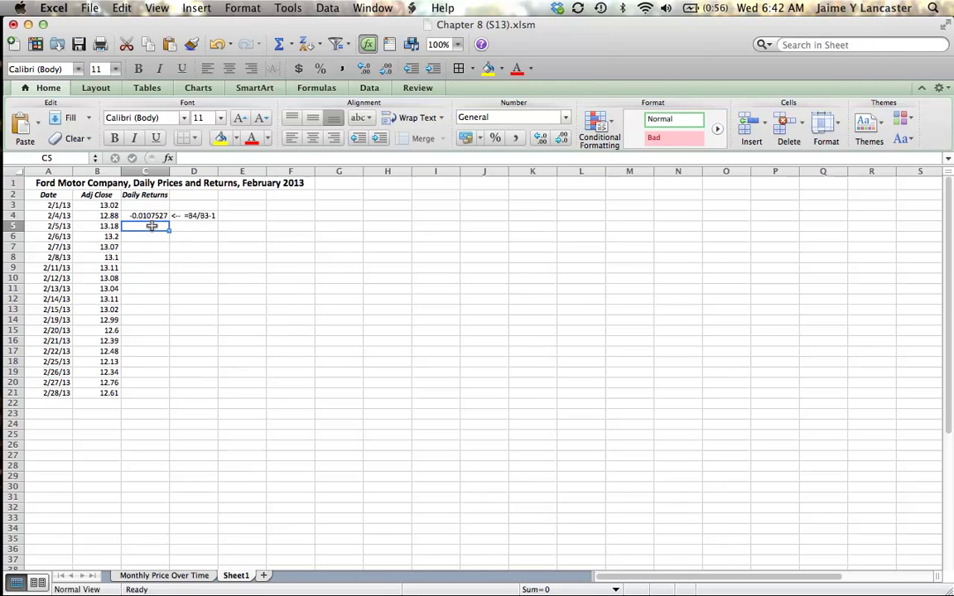
type("=")
left_click(109, 226)
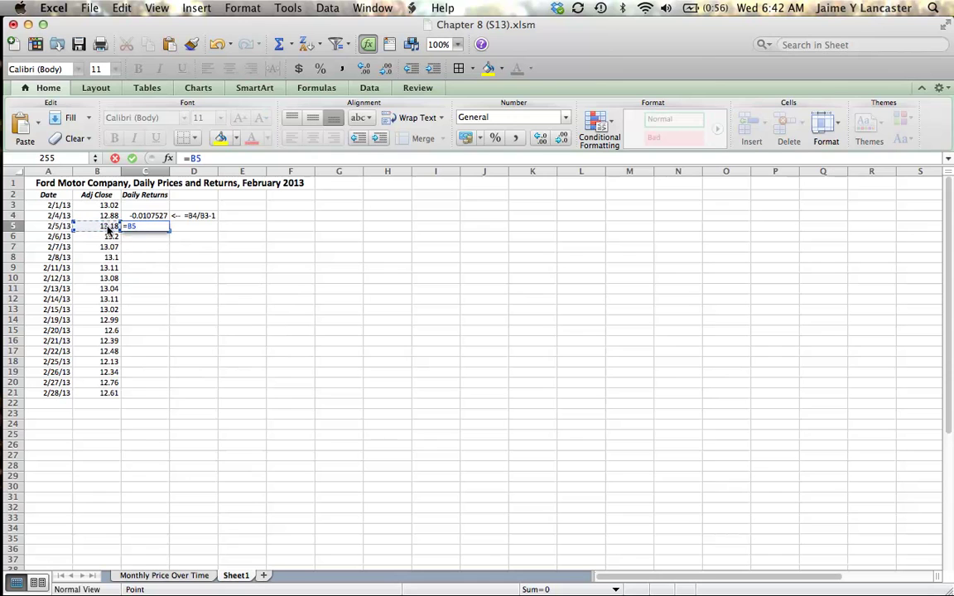
type("/")
left_click(103, 214)
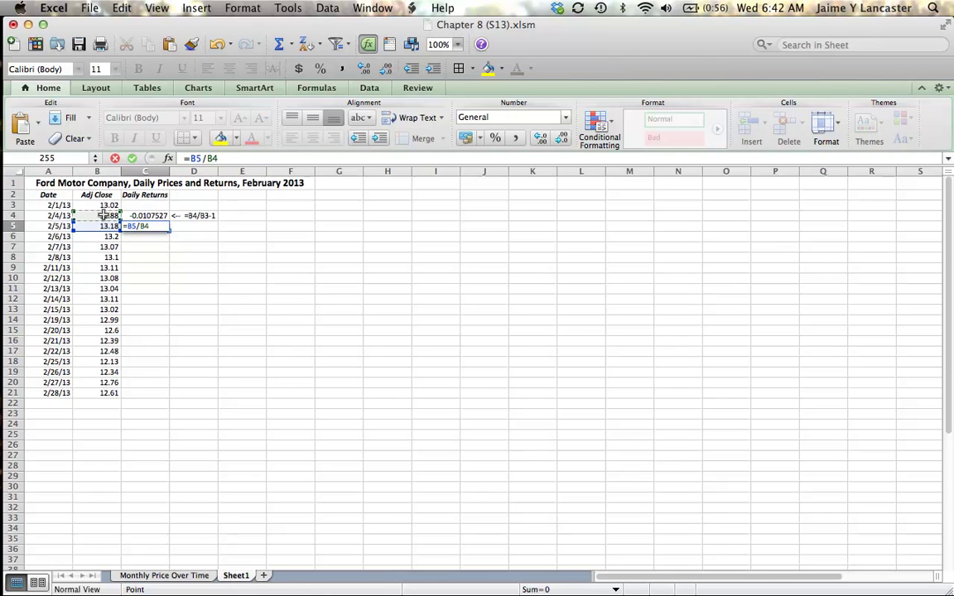
type("-1")
key("Return")
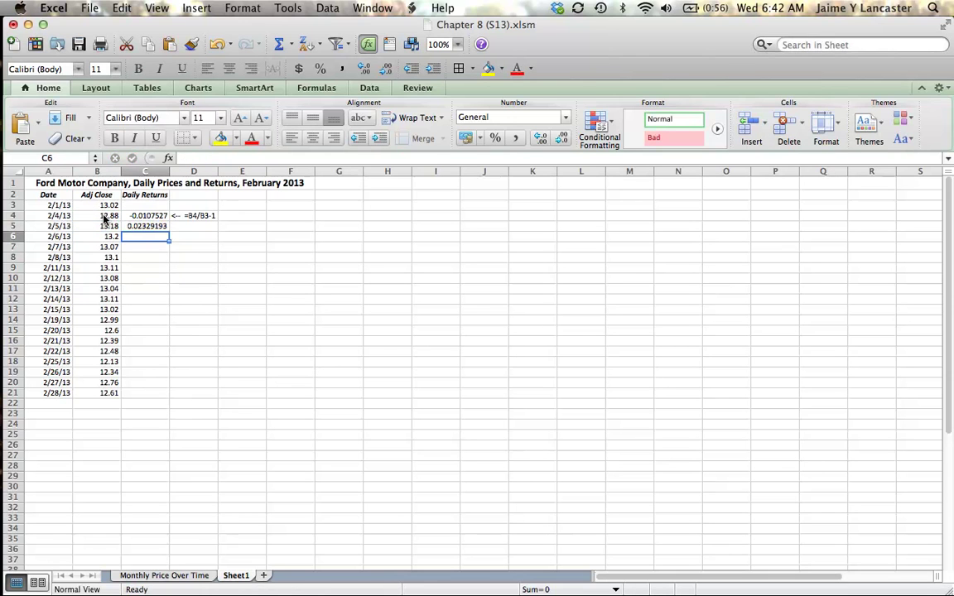
left_click(152, 227)
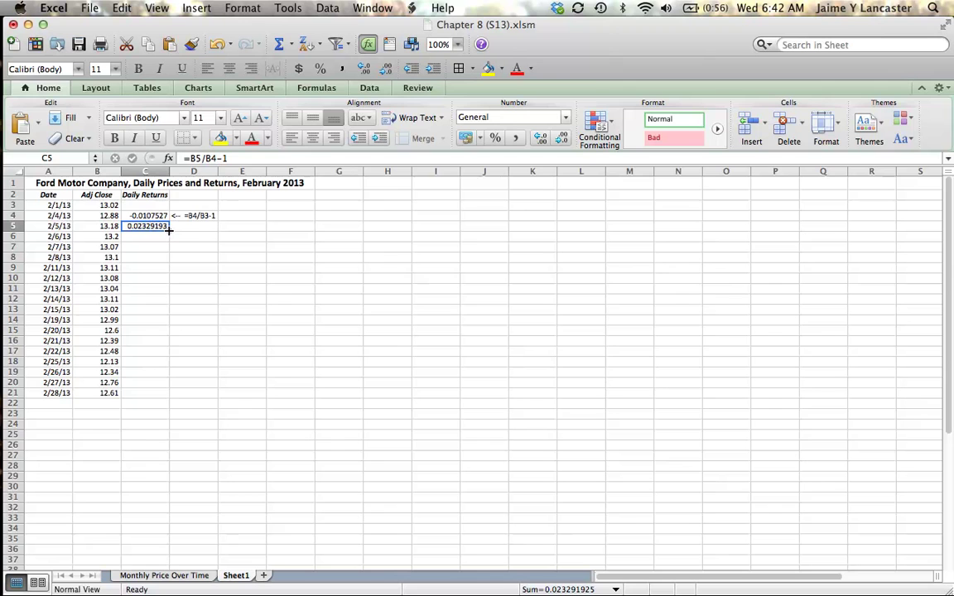
double_click(169, 231)
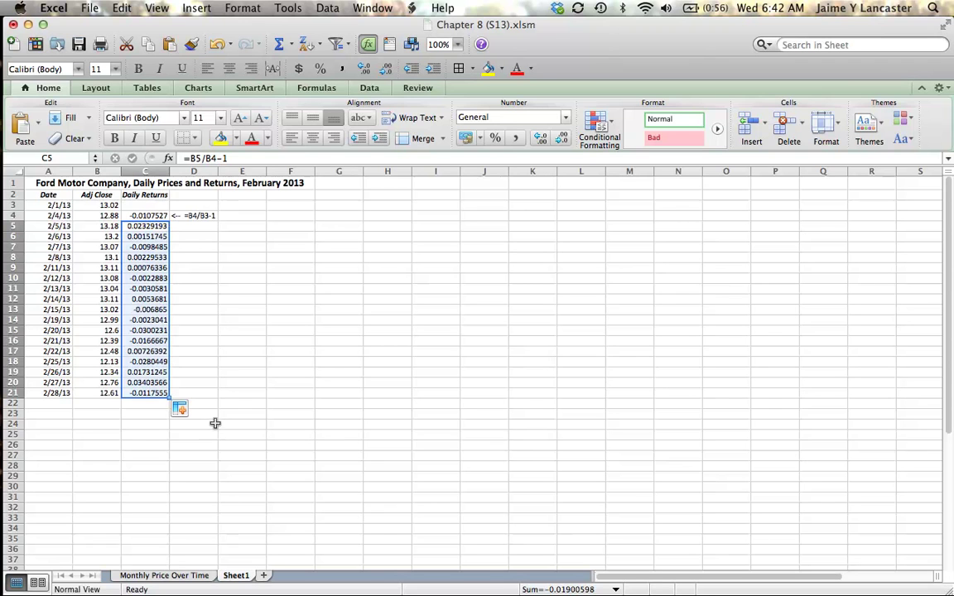
Format the daily returns in C4:C21 as percentages with two decimal places
left_click(142, 215)
left_click_drag(142, 215, 147, 389)
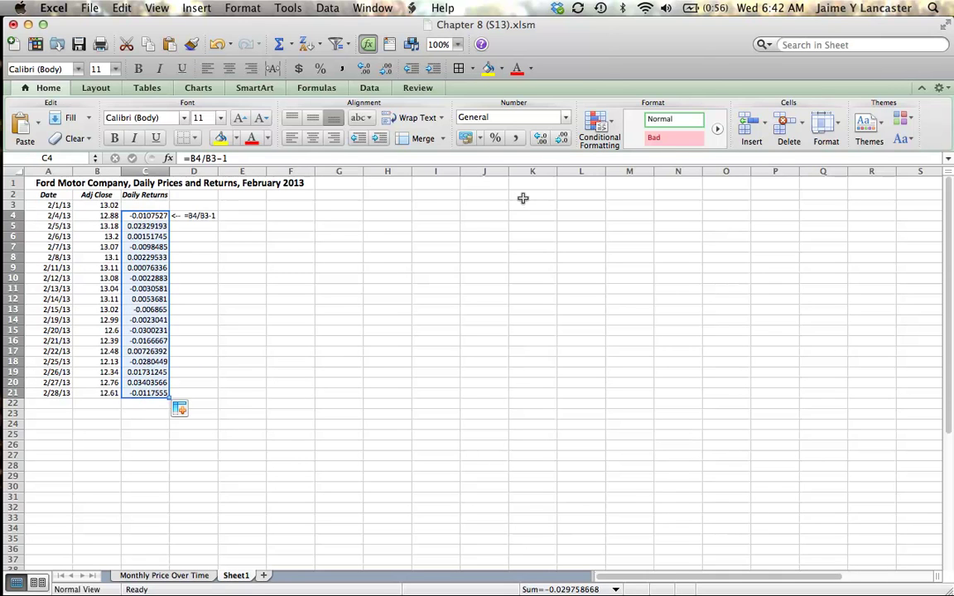
left_click(495, 137)
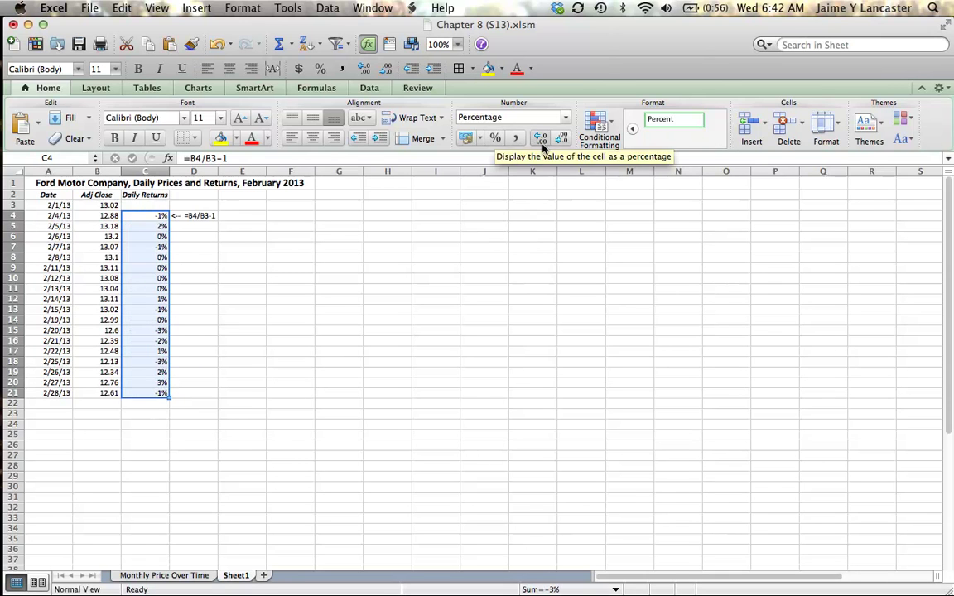
left_click(540, 139)
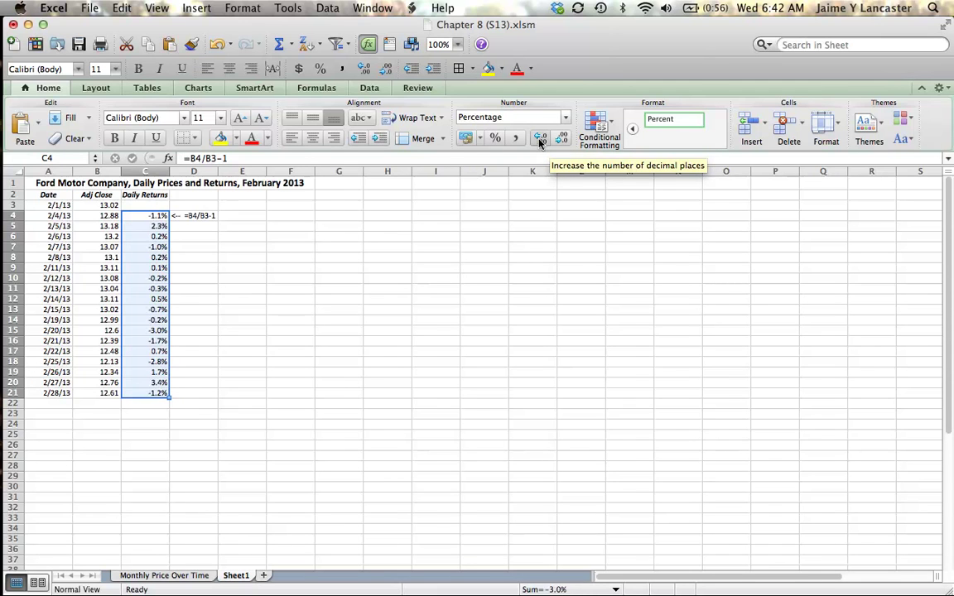
left_click(540, 139)
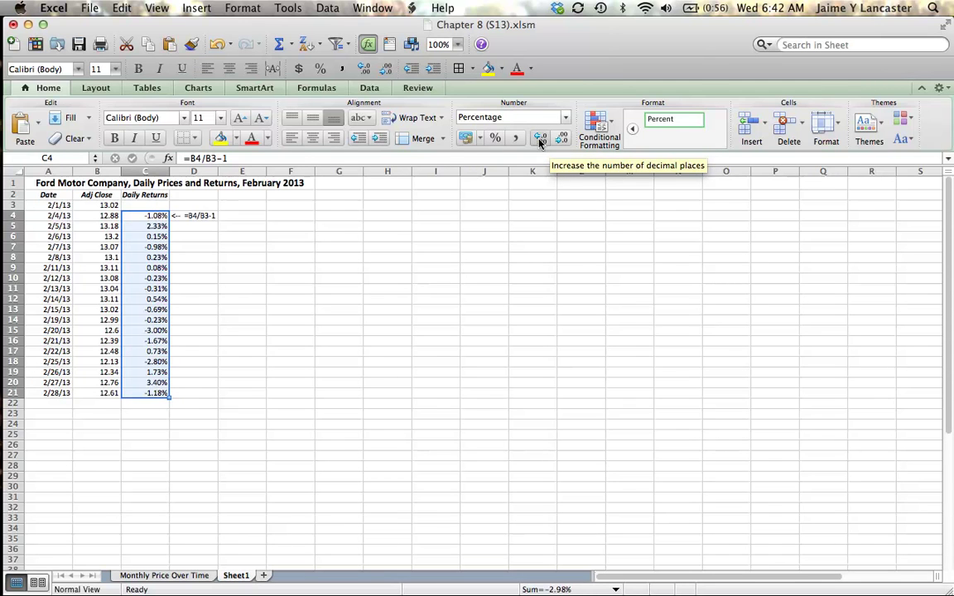
left_click(255, 401)
Copy the getformula documentation from D4 down through D6
left_click(209, 215)
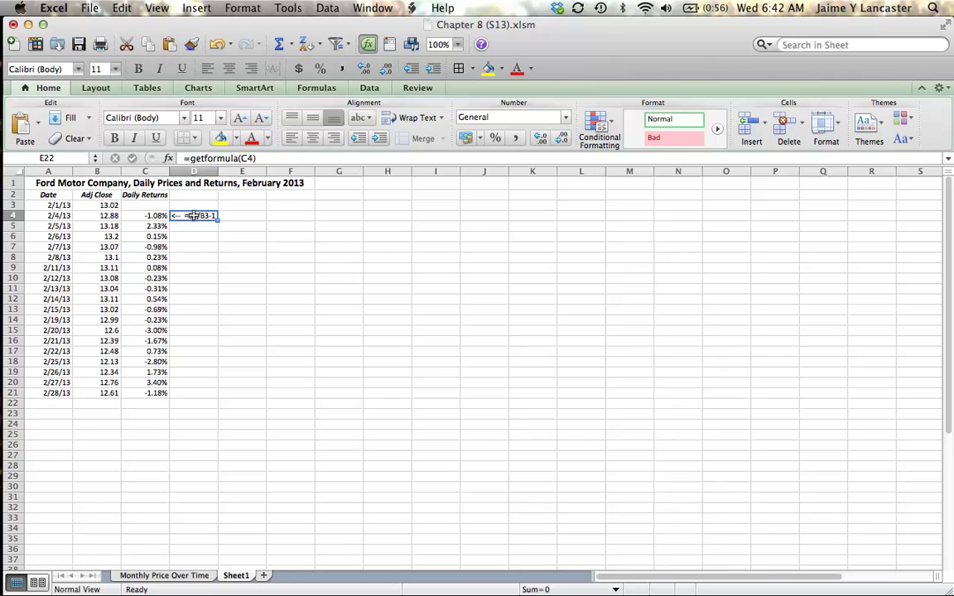
left_click_drag(217, 219, 217, 241)
left_click(253, 411)
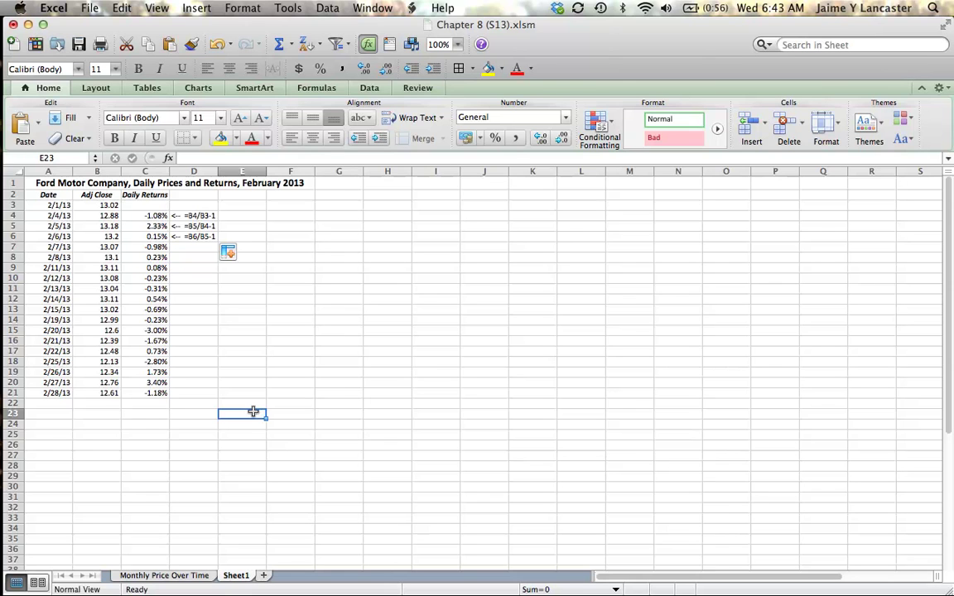
Insert a 2-D Marked Line chart of the daily returns in C4:C21 against the dates in A4:A21
left_click_drag(56, 215, 48, 387)
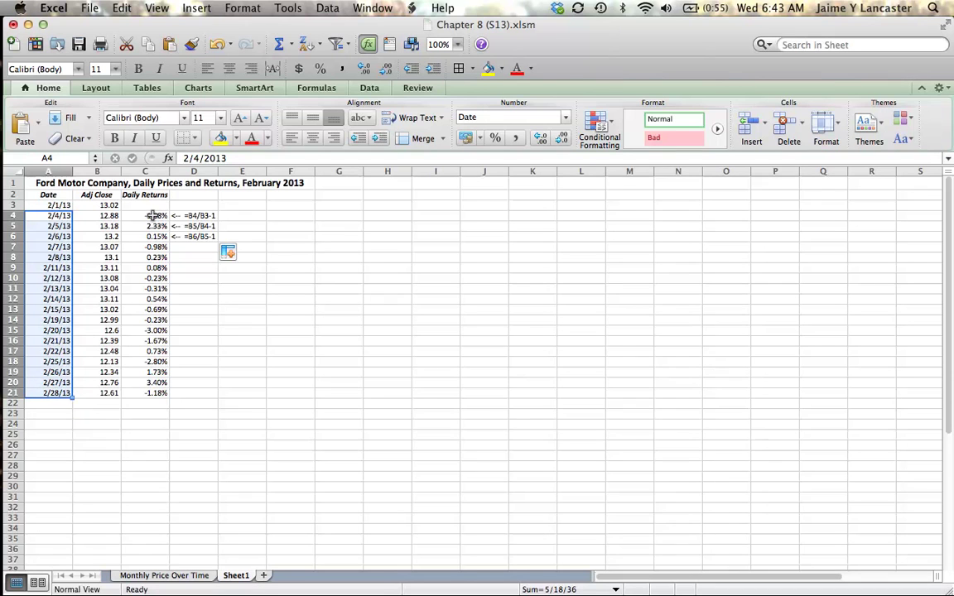
left_click_drag(148, 214, 144, 394)
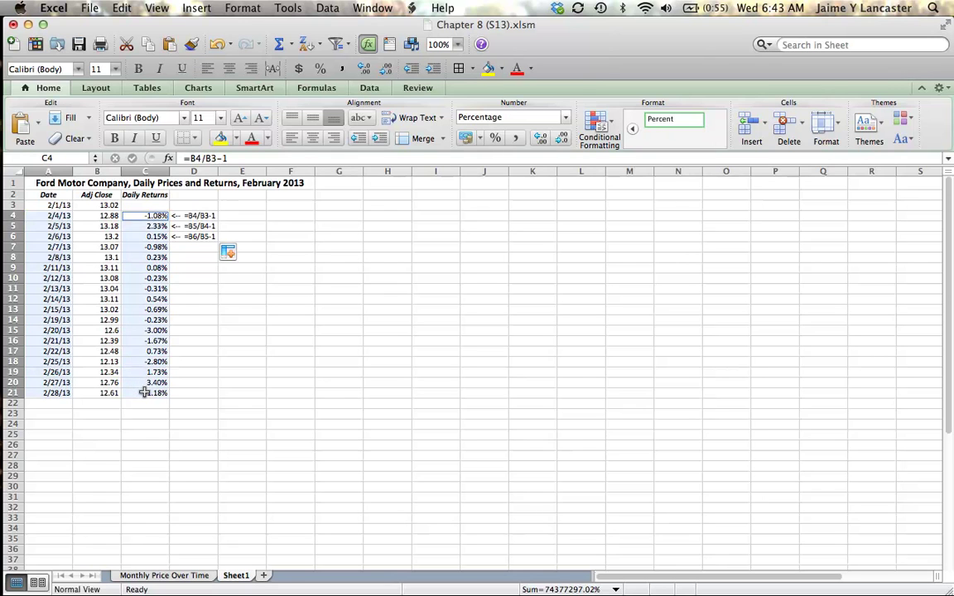
left_click(197, 89)
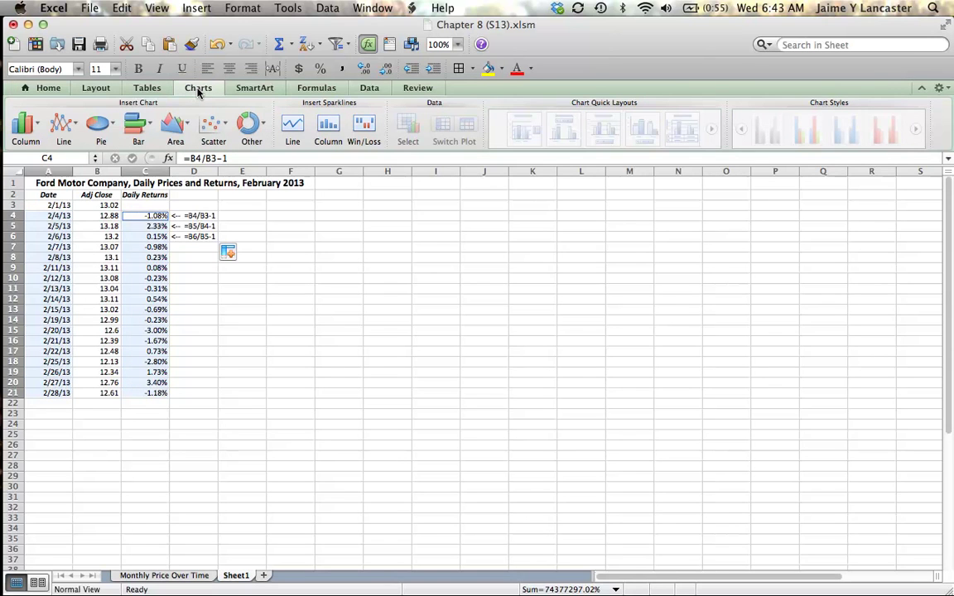
left_click(67, 129)
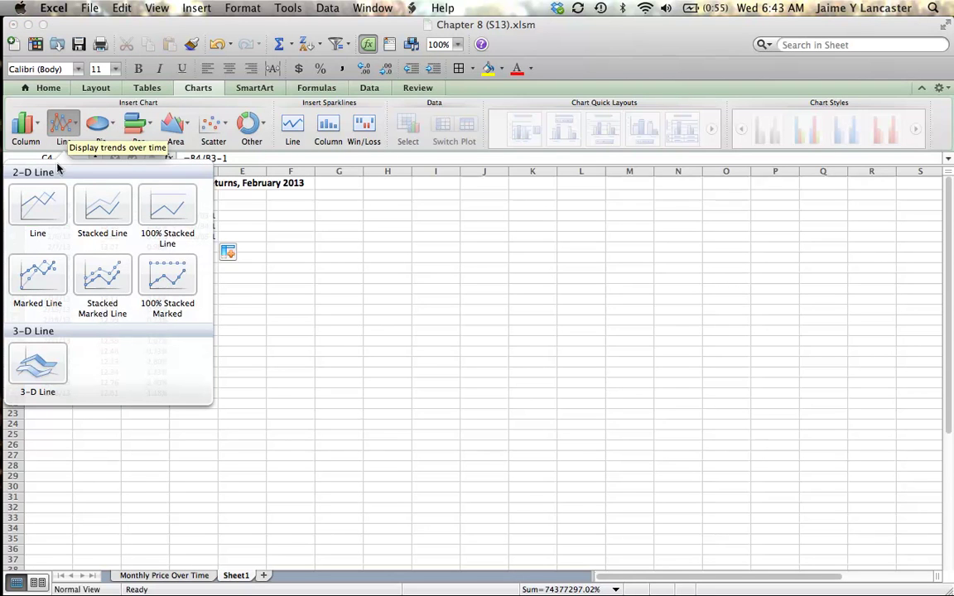
left_click(45, 276)
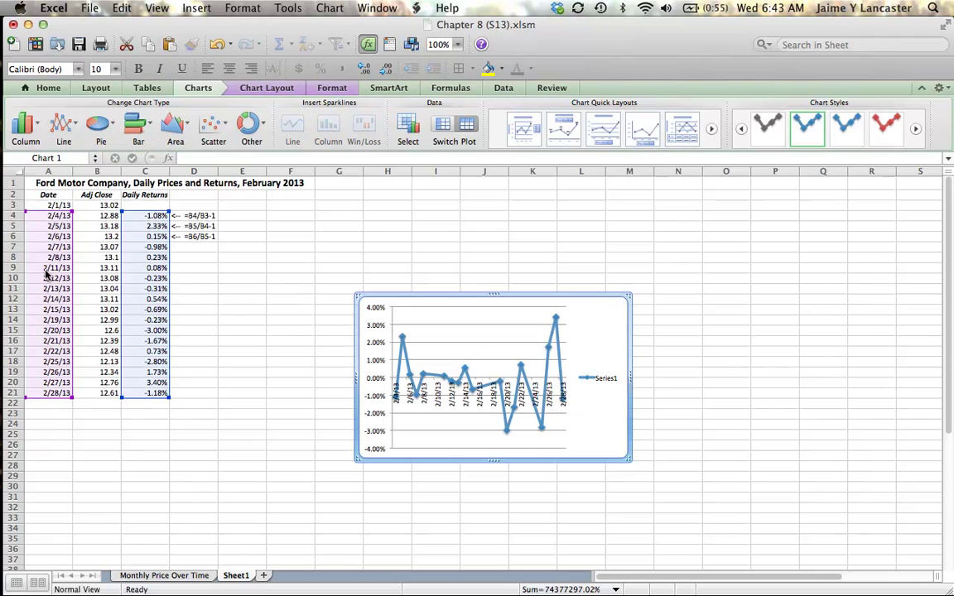
Delete the chart's legend and move the chart close beside the data, across about columns F to J and rows 5 to 20
left_click(604, 381)
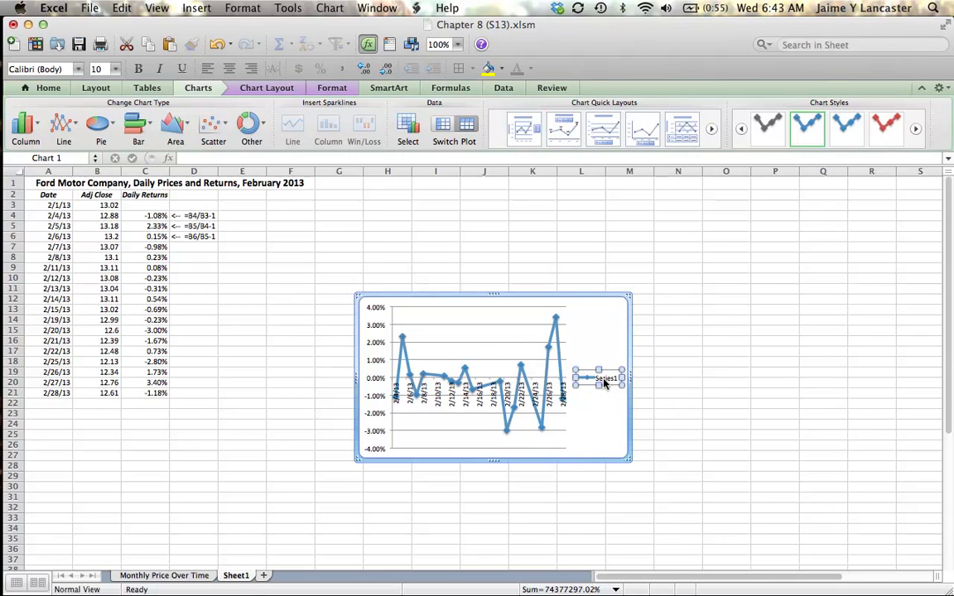
key("Delete")
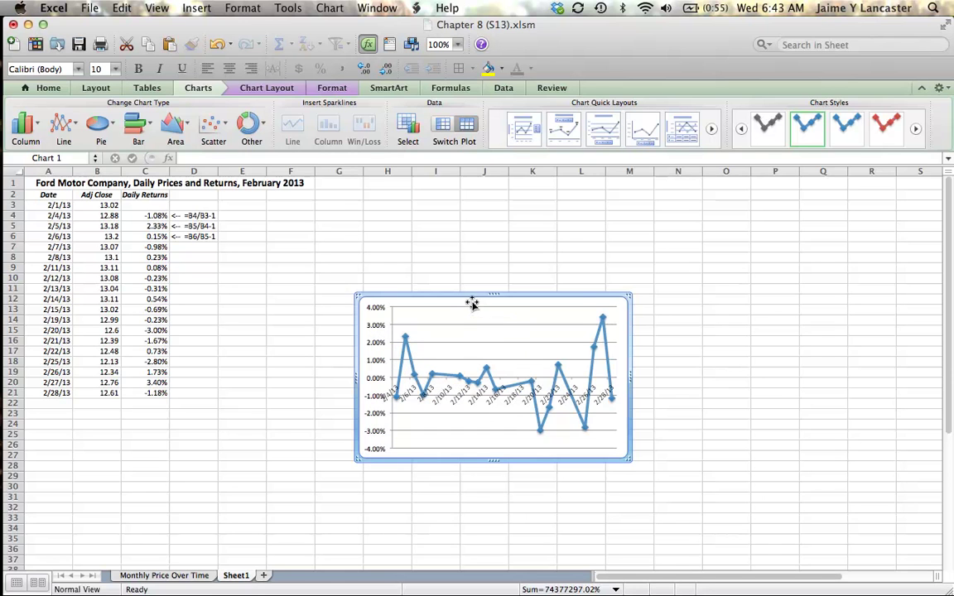
left_click_drag(473, 302, 375, 226)
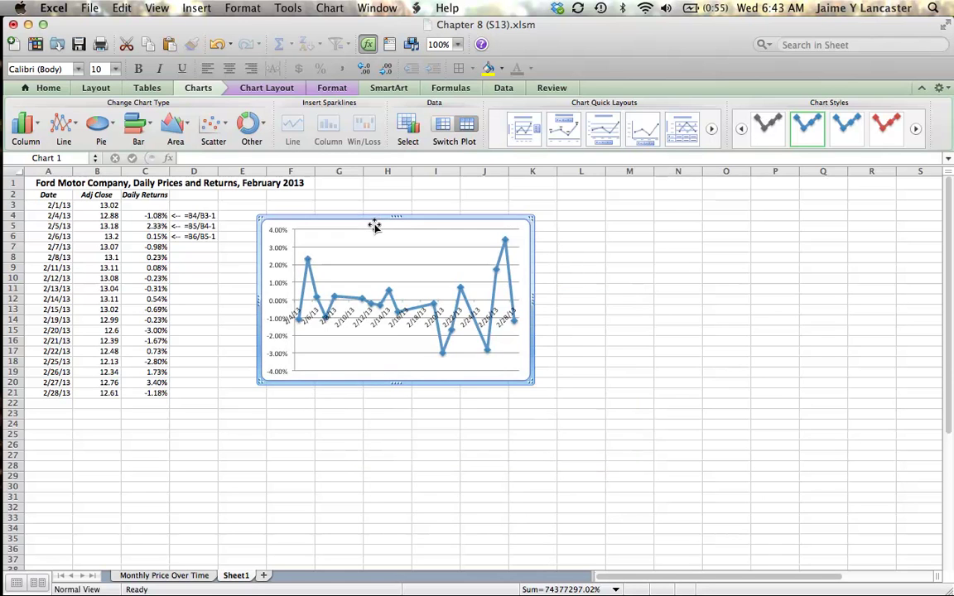
Apply a quick layout with a chart title and title the chart "Ford - Daily Returns for February 2013"
left_click(523, 128)
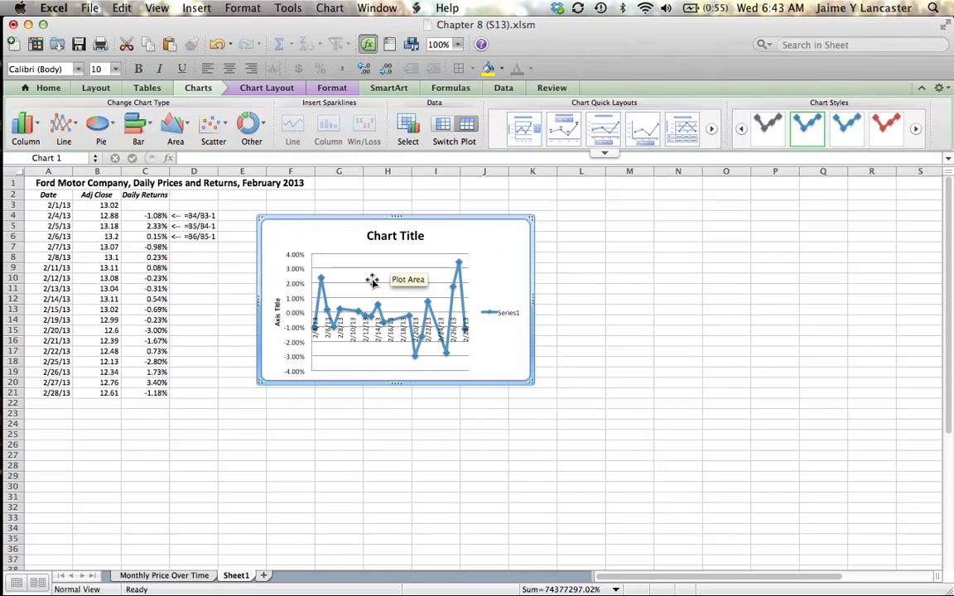
left_click(390, 239)
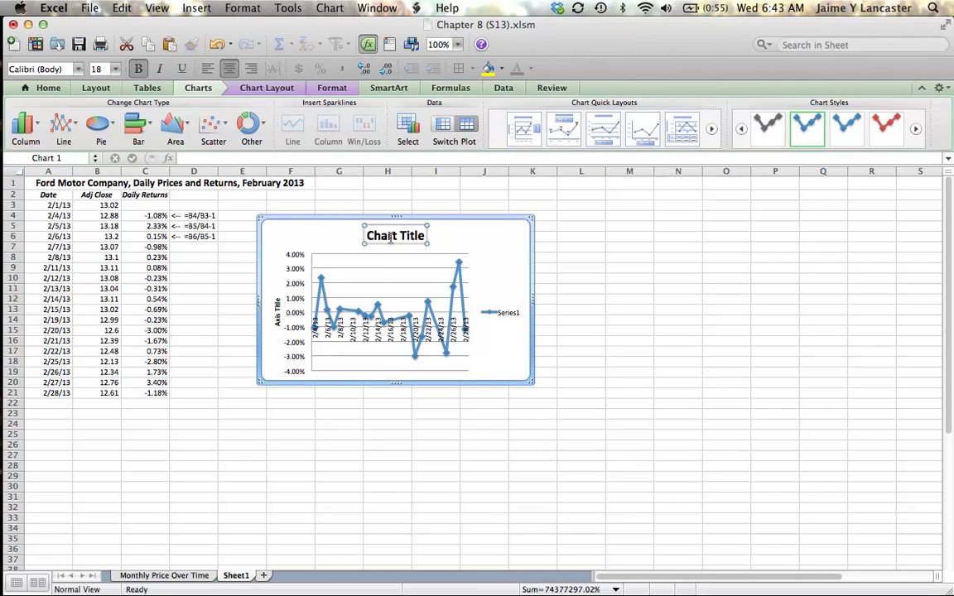
type("Ford -")
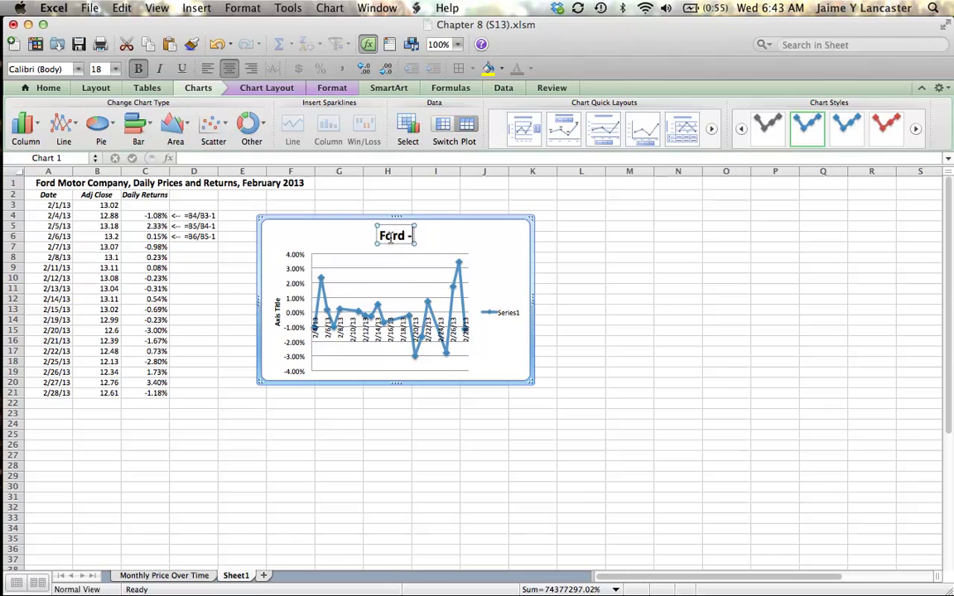
type(" Daily Re")
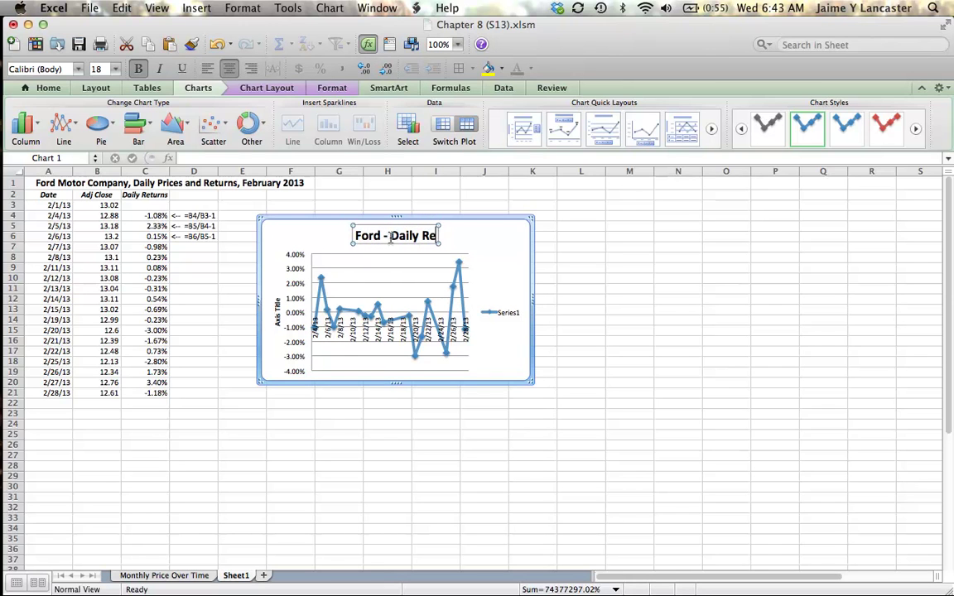
type("turns for")
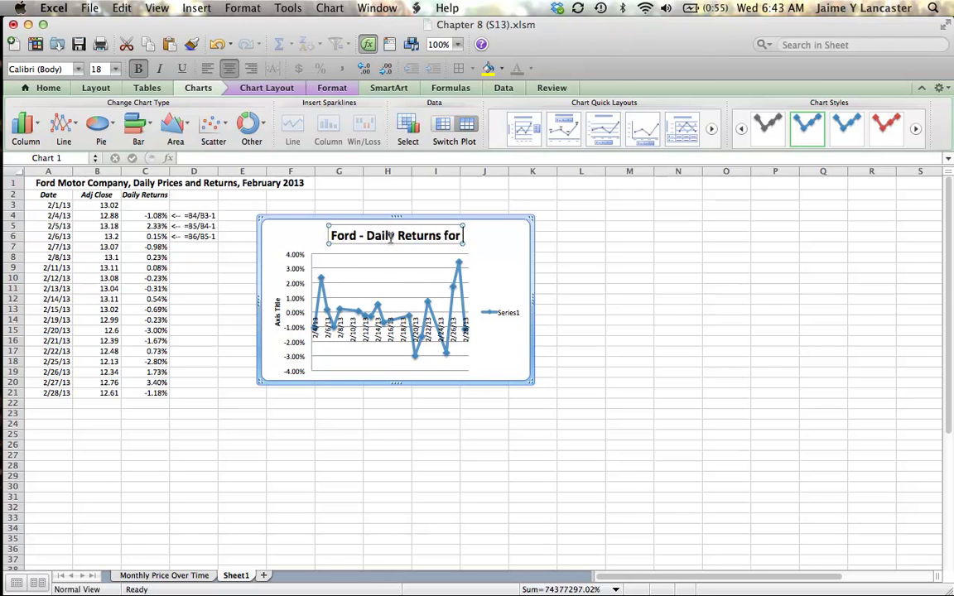
type(" February 2")
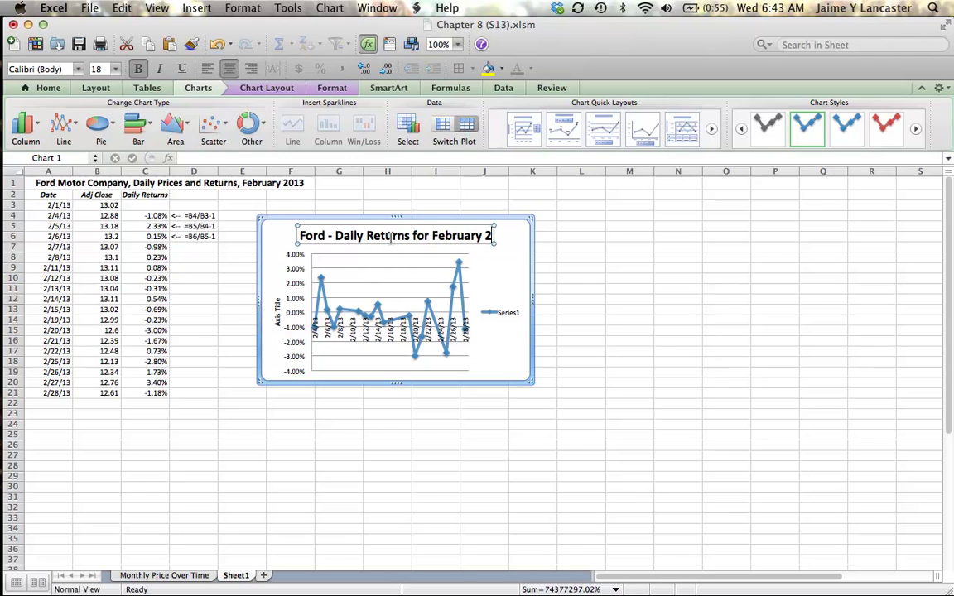
type("013")
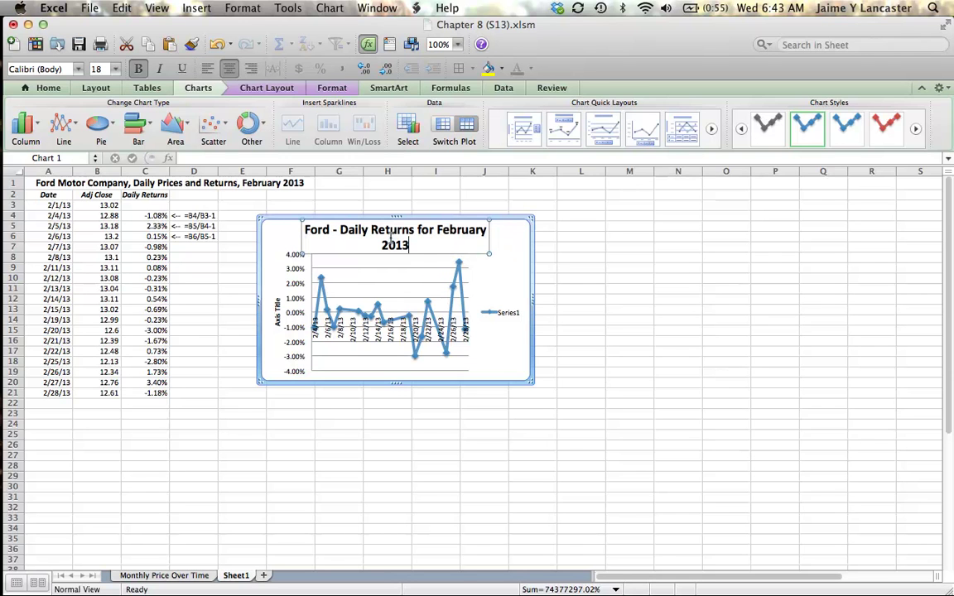
Delete the Series1 legend and the vertical axis title from the returns chart
left_click(498, 311)
key("Delete")
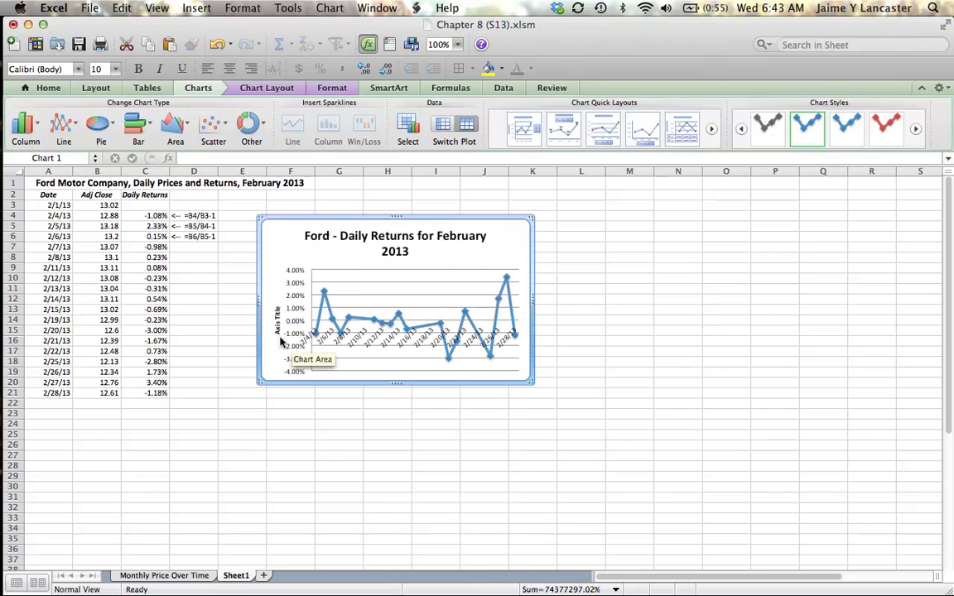
left_click(277, 326)
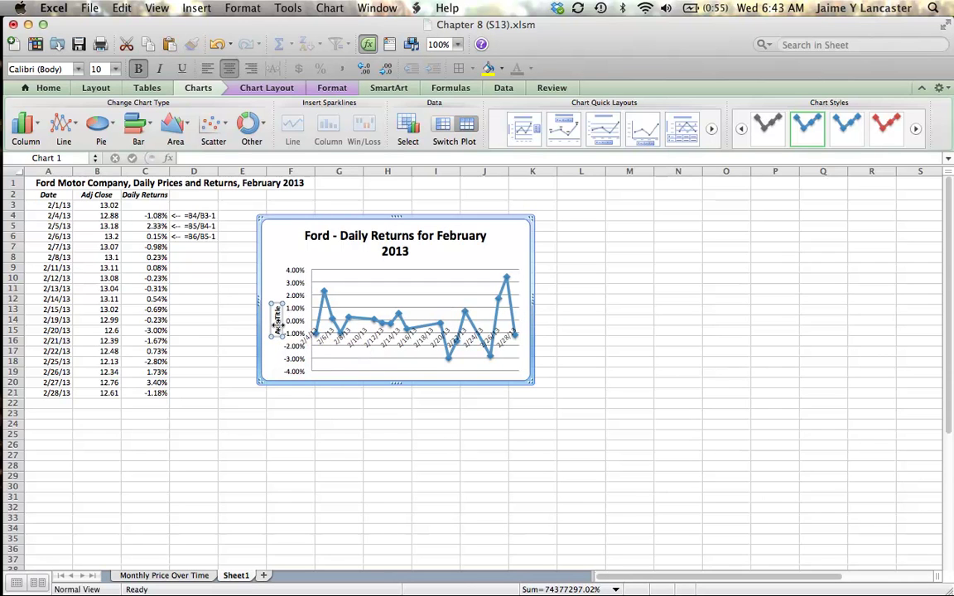
key("Delete")
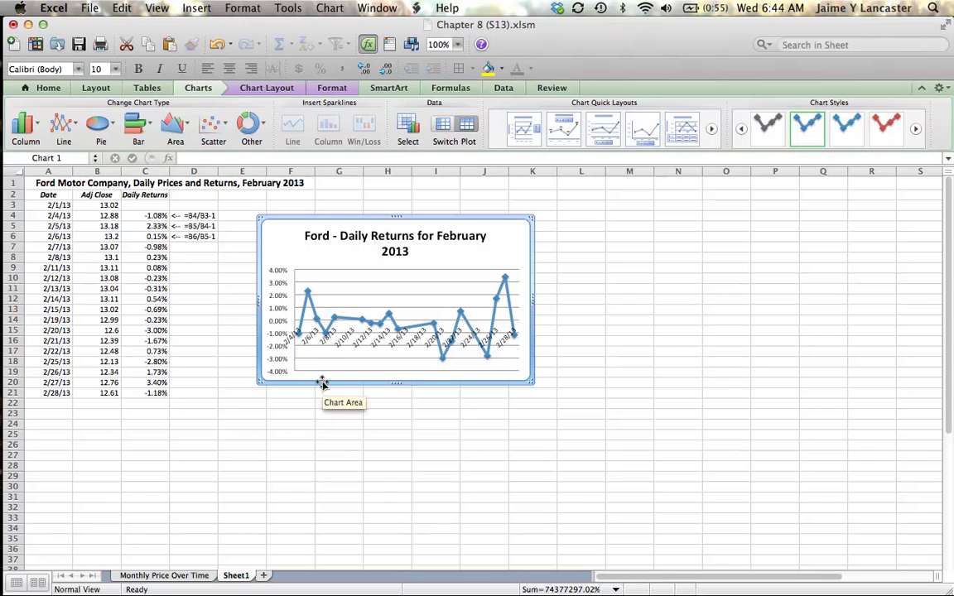
Compare the last and first adjusted closing prices in B21 and B3 and examine the early points of the returns chart
mouse_move(305, 292)
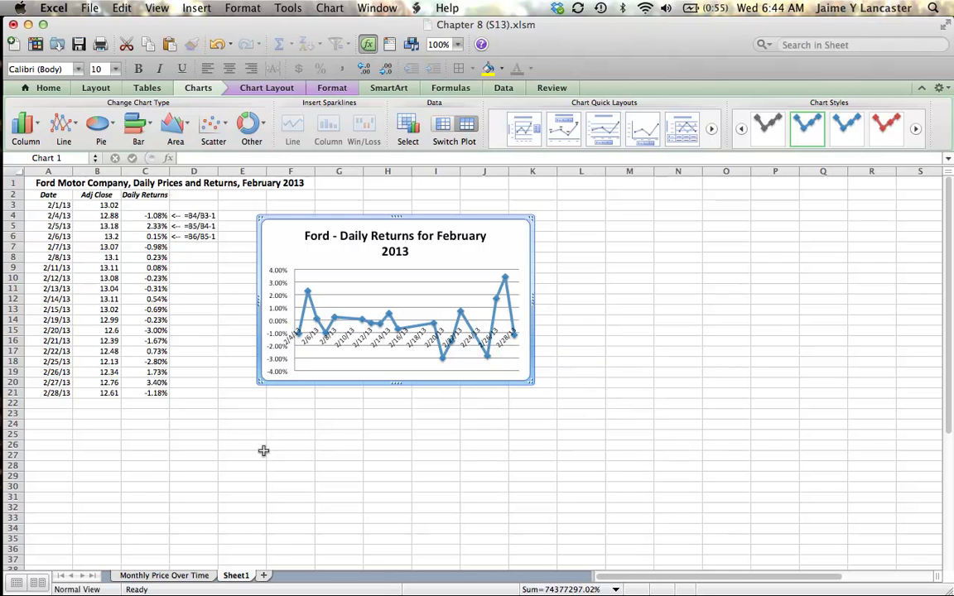
left_click(108, 393)
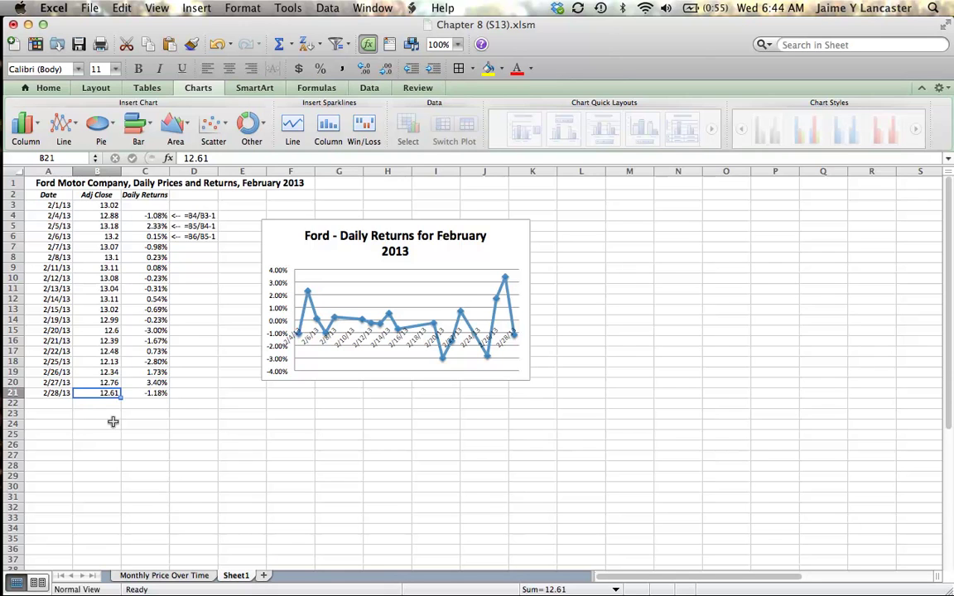
left_click(102, 206)
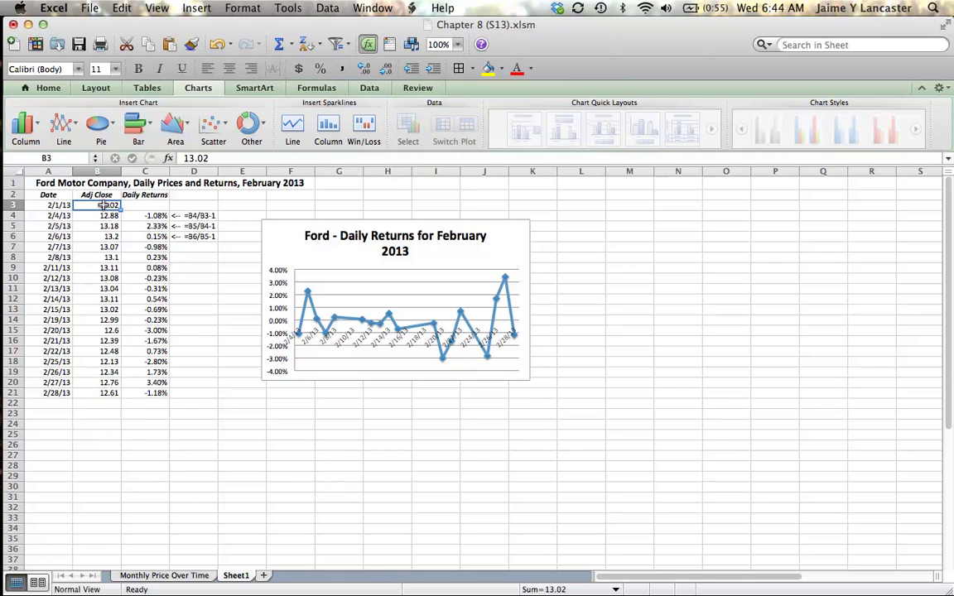
left_click(257, 455)
mouse_move(313, 302)
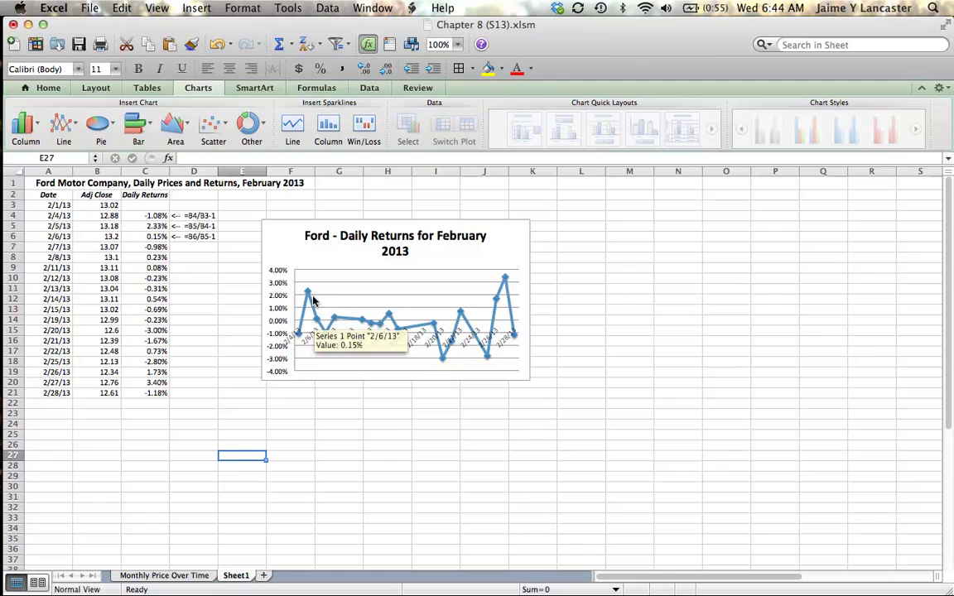